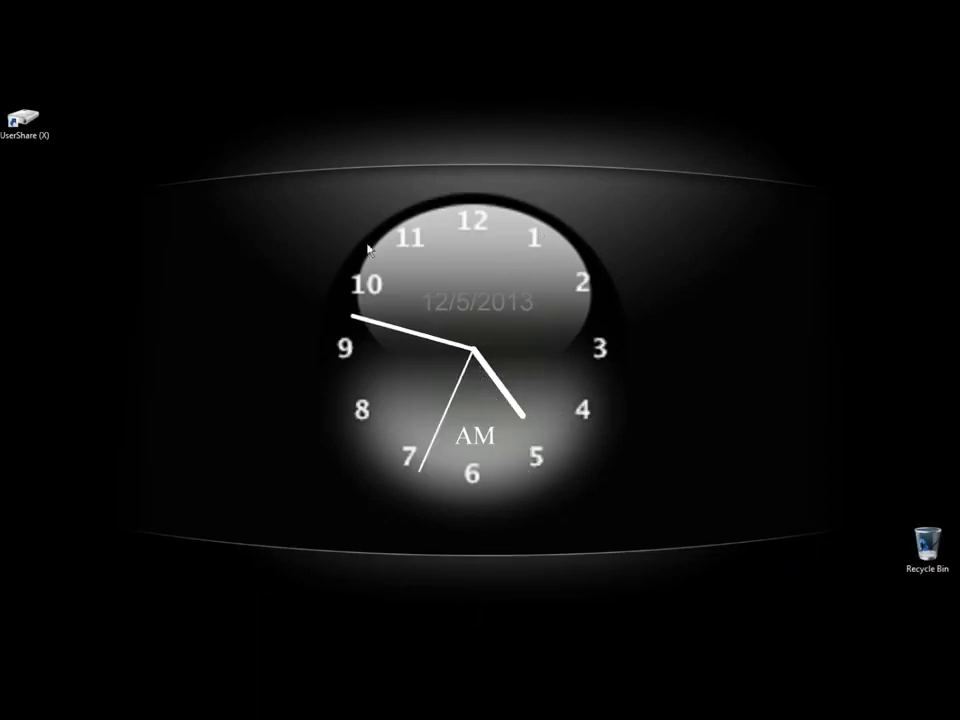
Open Firefox and search Google for "cnet clocx".
mouse_move(955, 260)
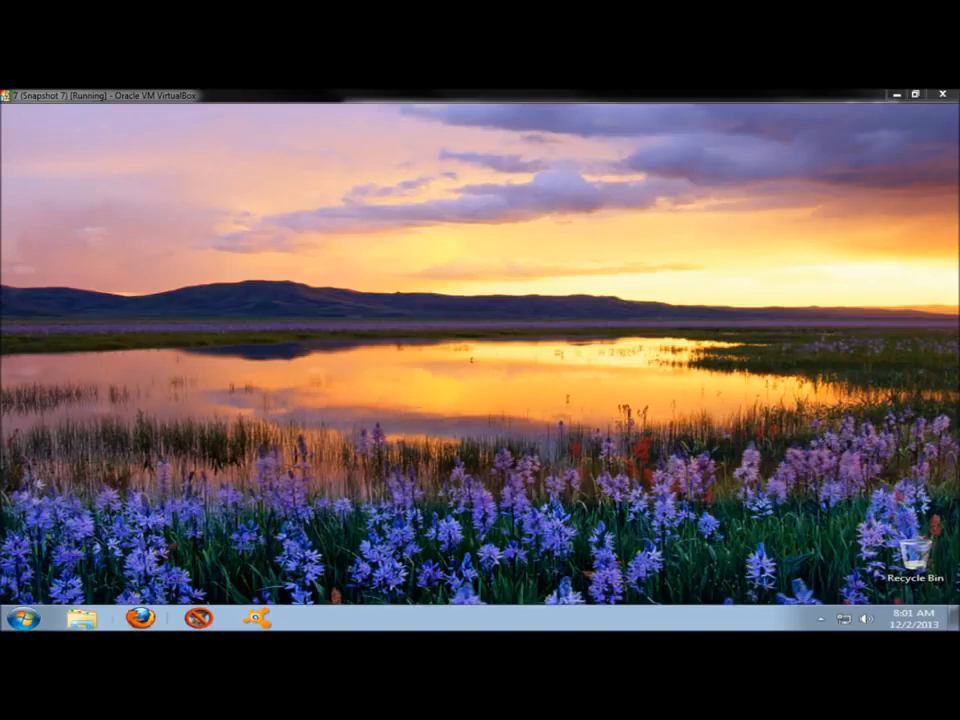
click(138, 618)
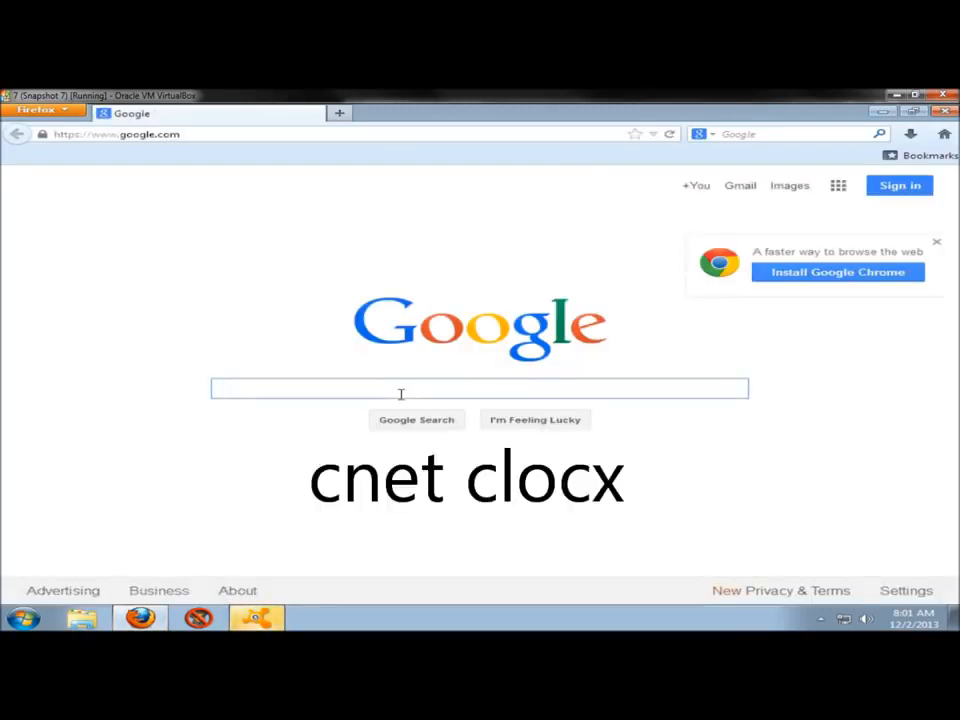
text(cnet)
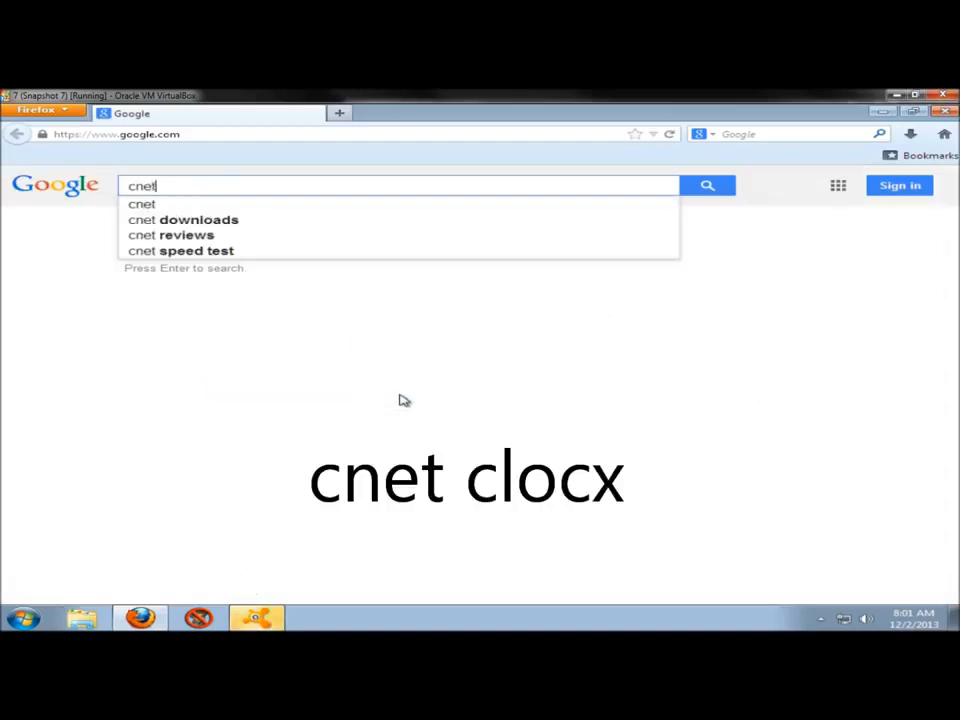
text( c)
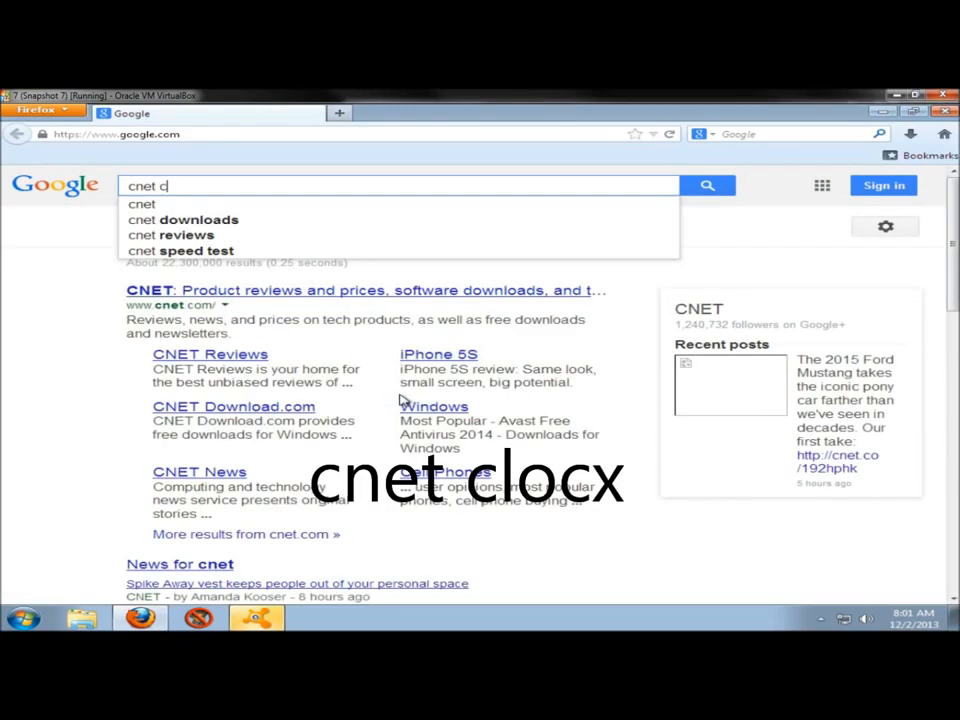
text(locx)
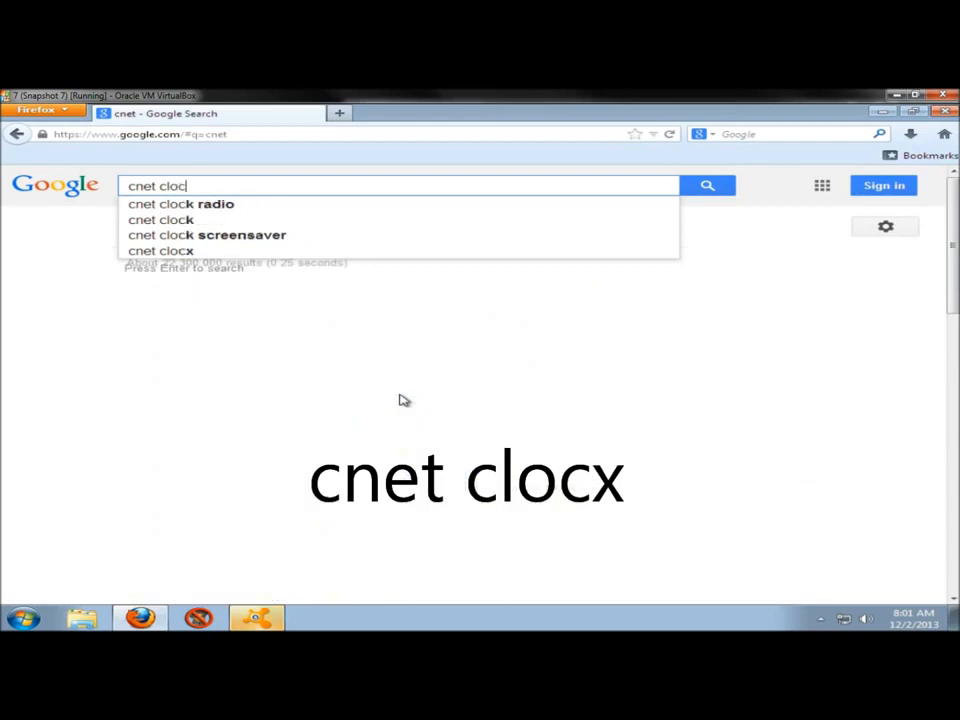
key(Return)
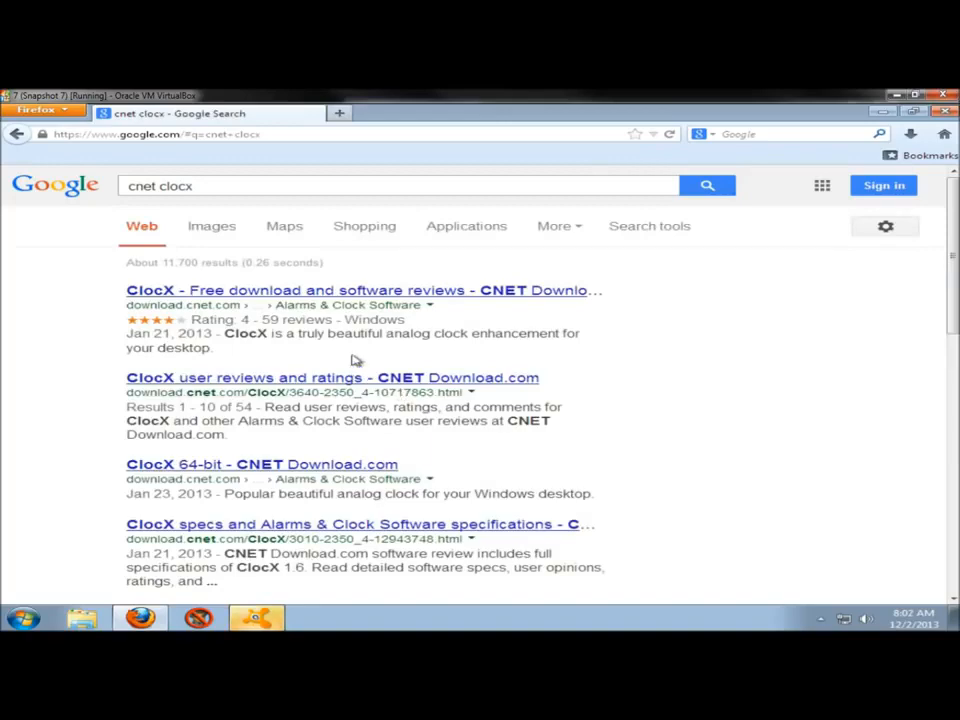
Open CNET's main ClocX download page from the search results and save the ClocX160.exe installer.
click(244, 292)
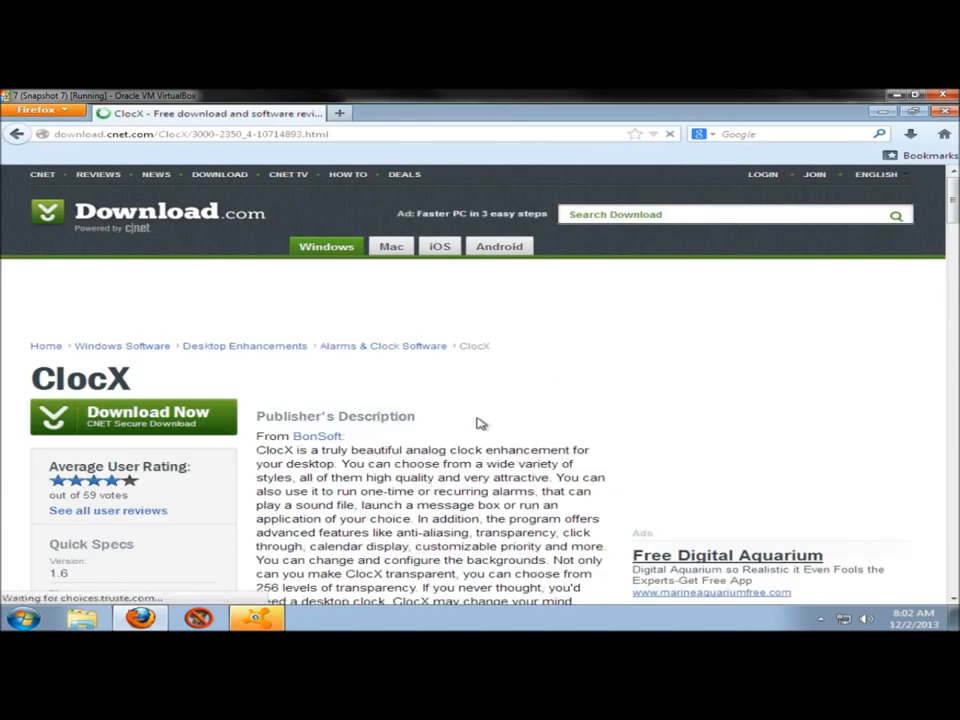
click(155, 418)
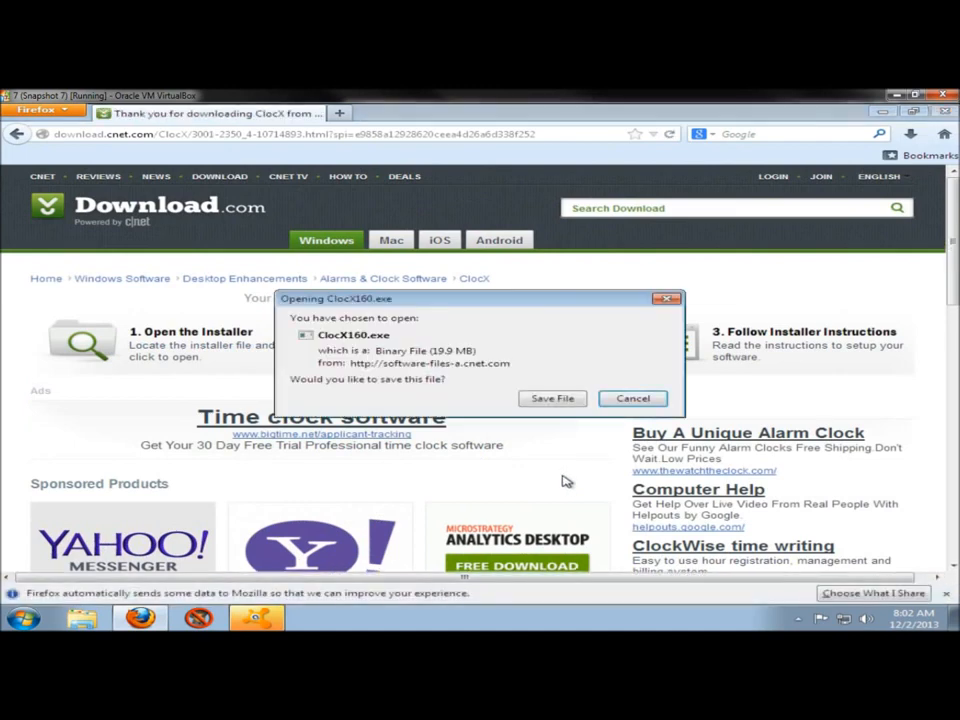
click(551, 399)
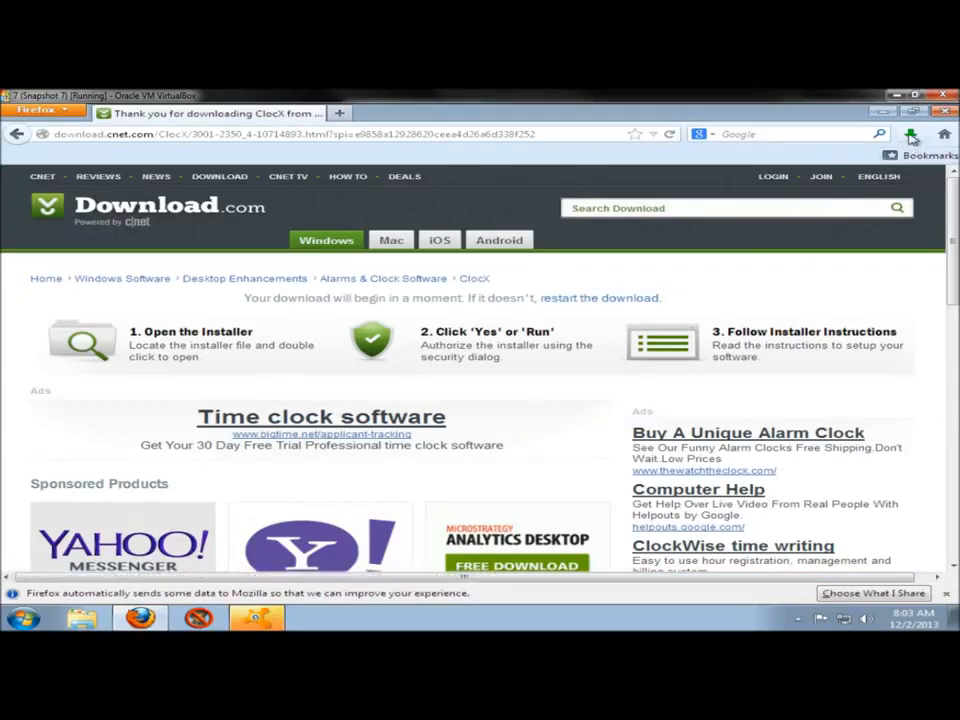
Launch the downloaded ClocX installer and accept English as the setup language.
click(911, 136)
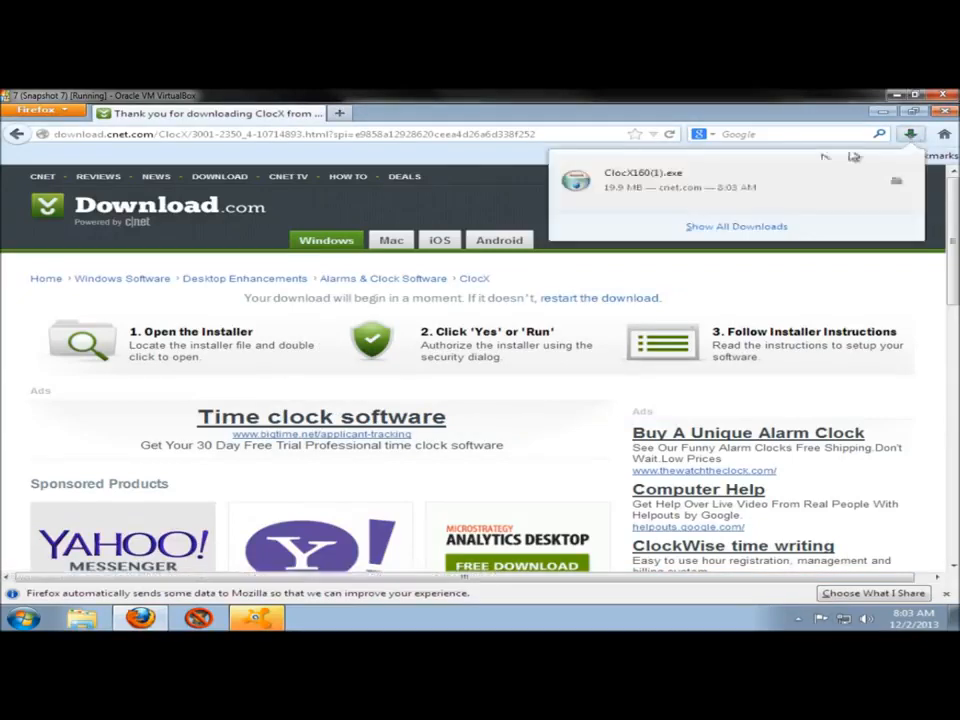
click(622, 178)
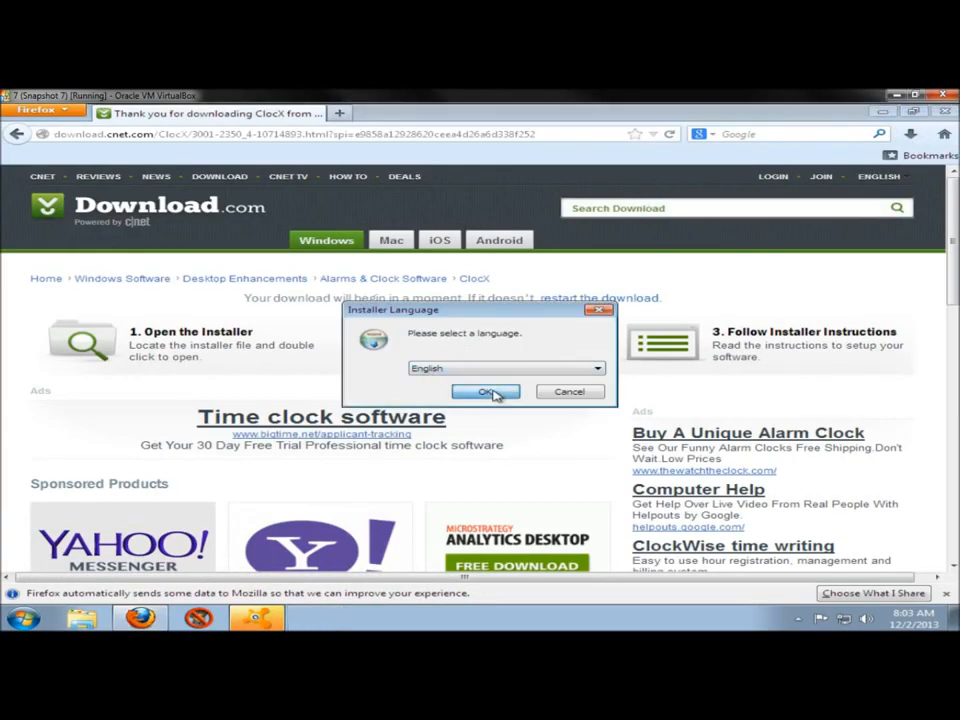
click(493, 394)
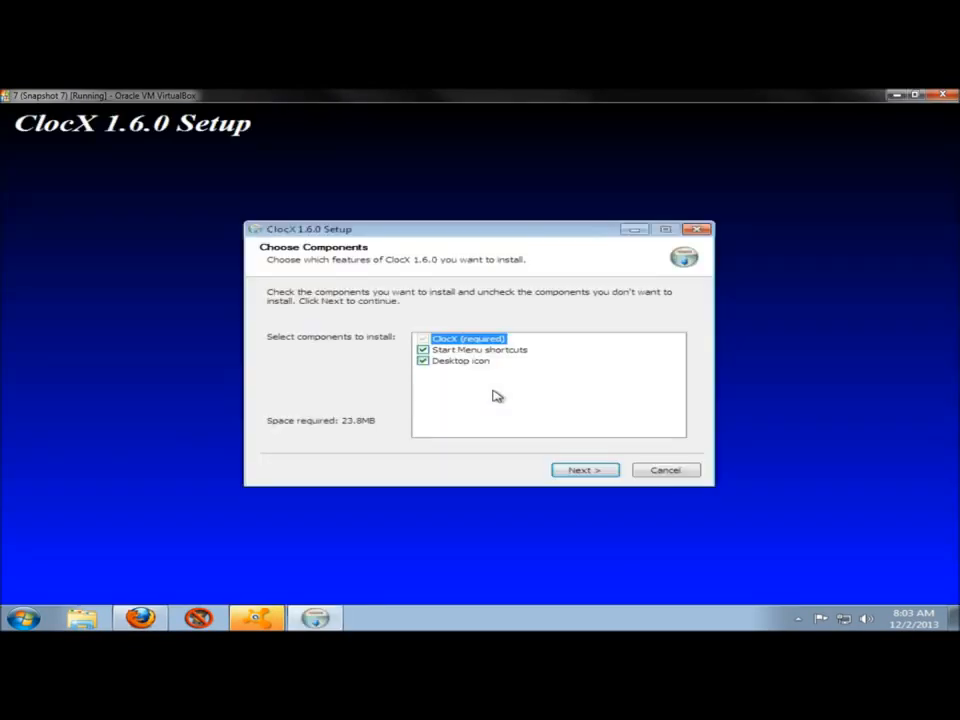
Install ClocX to C:\Program Files\ClocX without the desktop icon, and finish setup by running ClocX with the readme disabled.
click(425, 362)
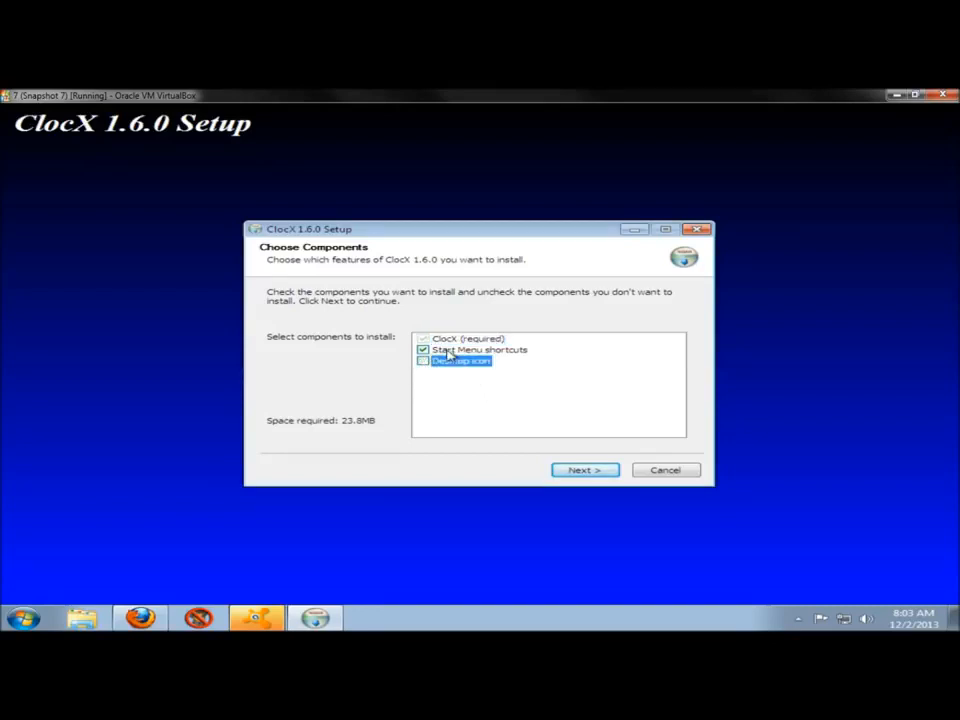
click(584, 470)
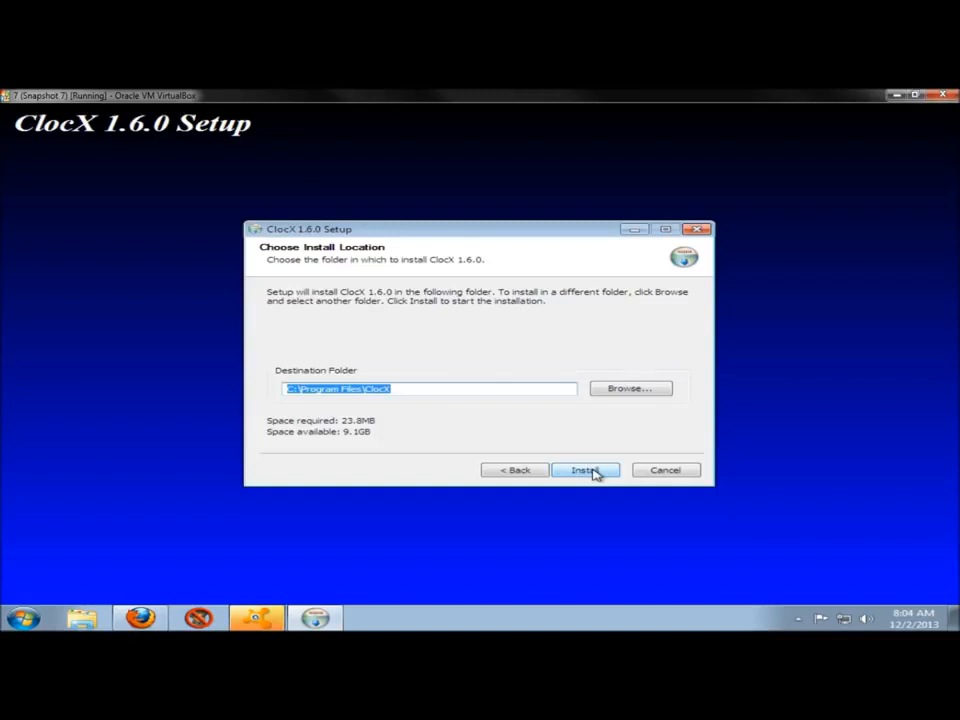
click(588, 471)
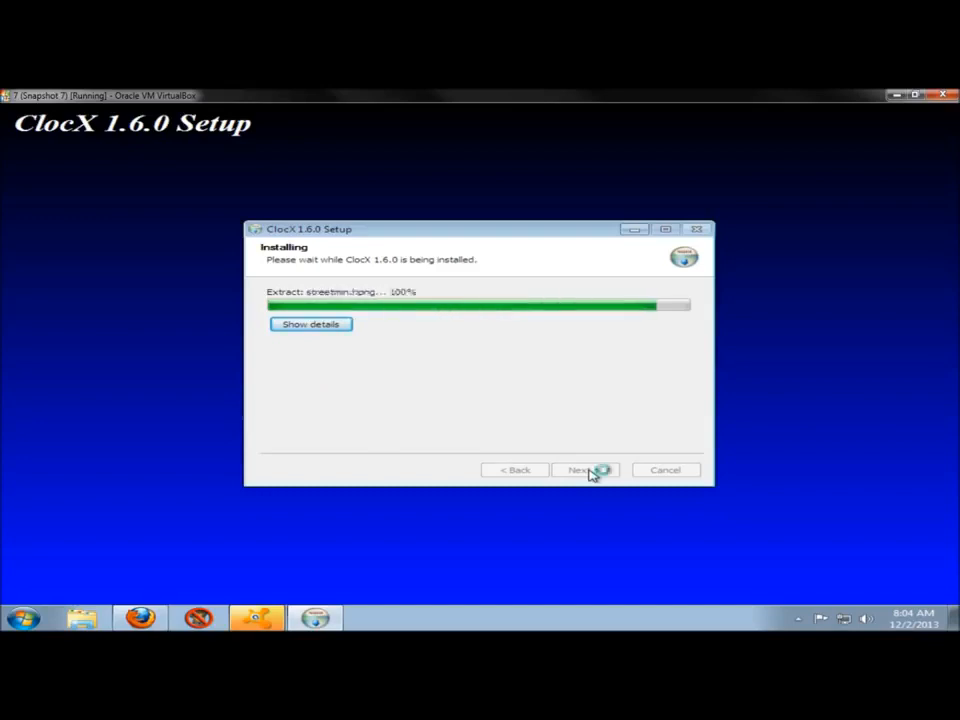
click(588, 470)
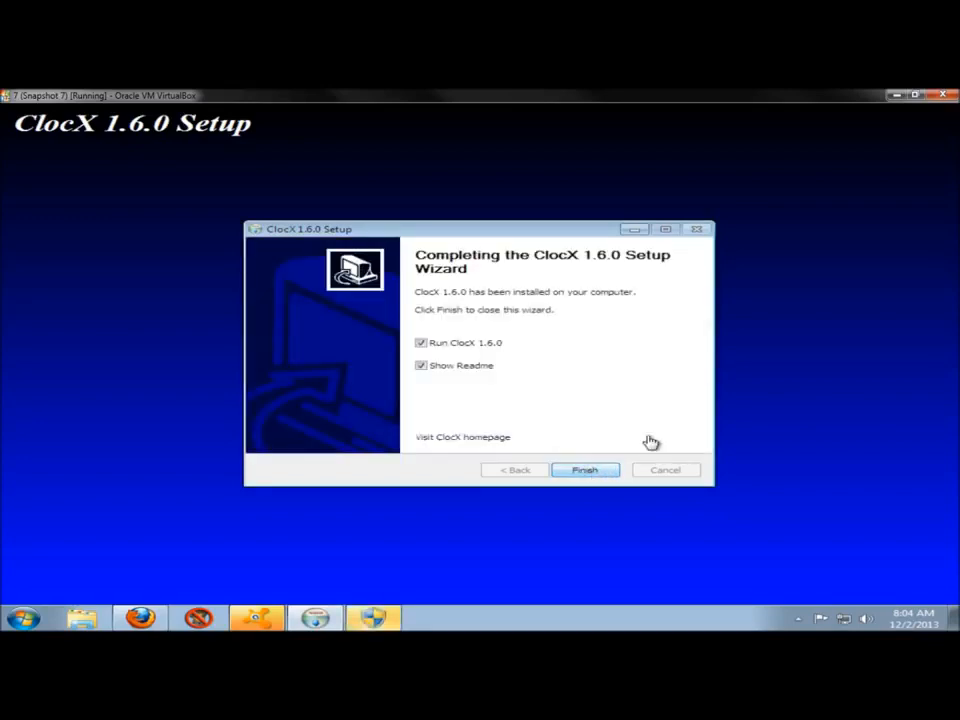
click(422, 368)
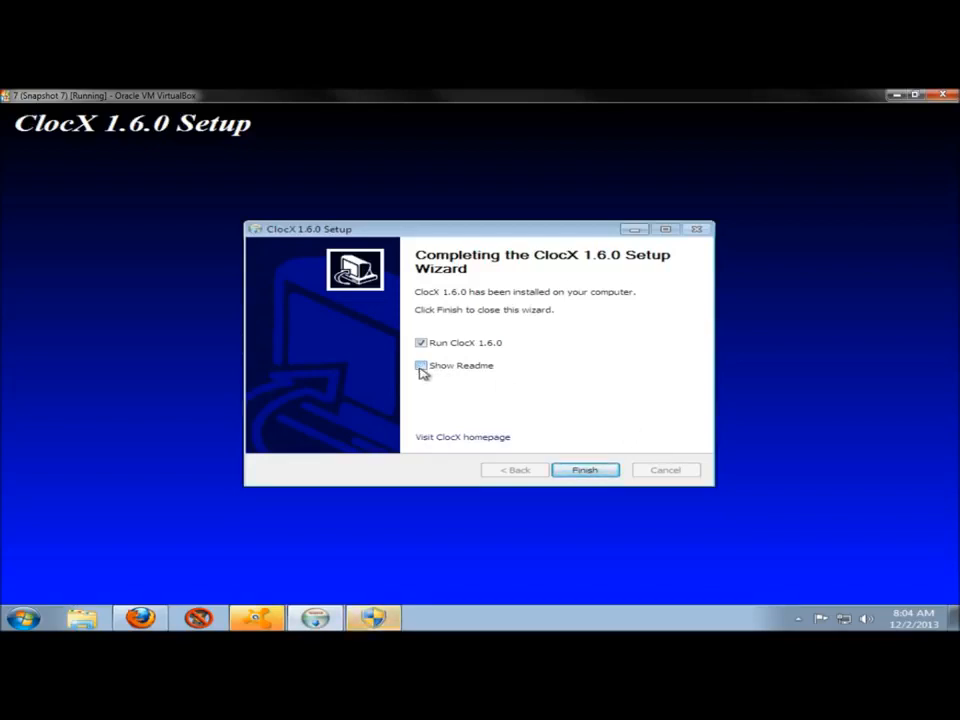
click(585, 469)
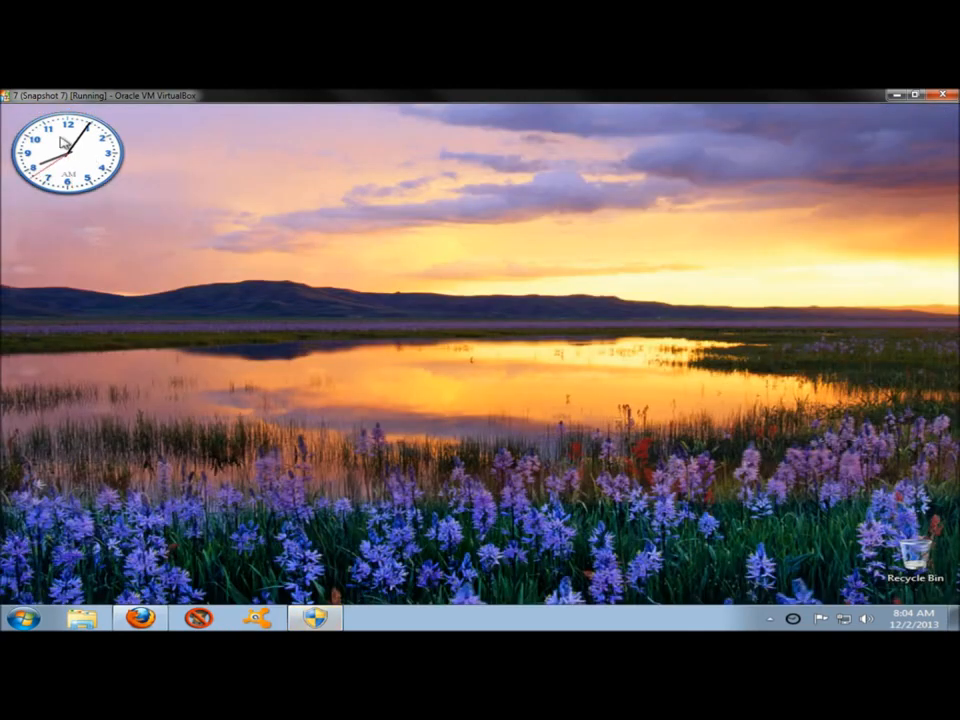
Move the clock to the middle of the desktop and open its options beside it.
drag(61, 138, 505, 310)
right_click(497, 320)
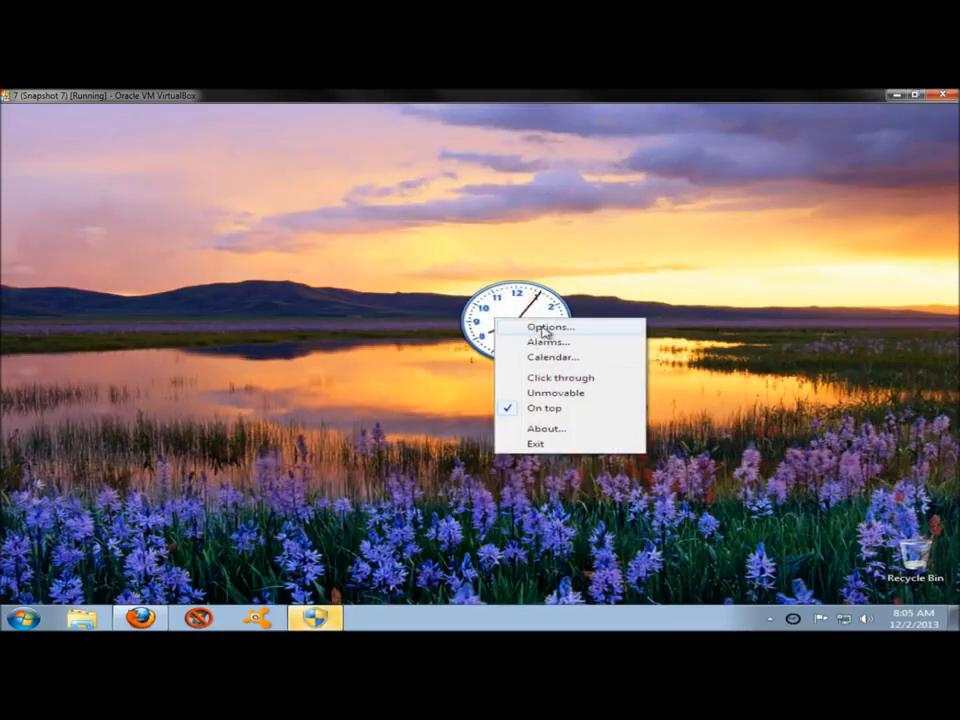
click(543, 330)
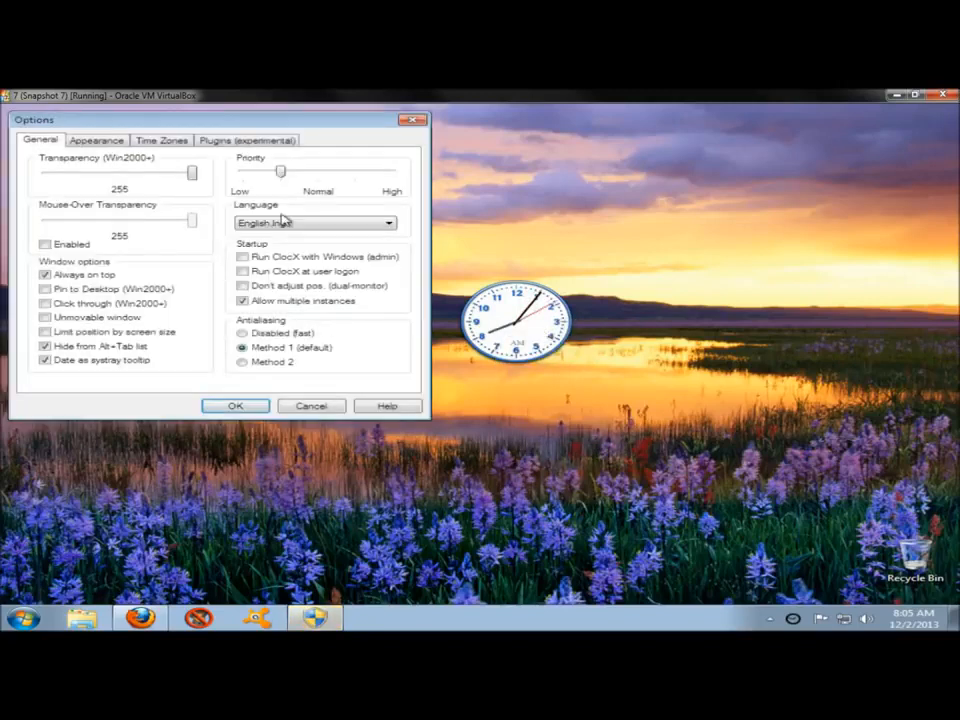
drag(193, 124, 211, 227)
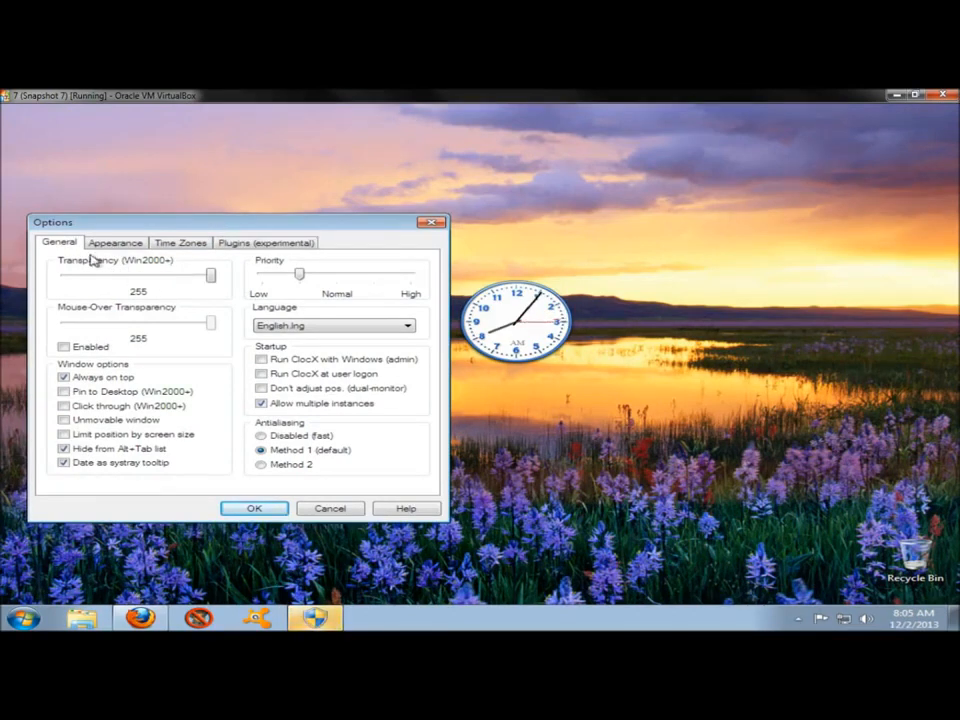
Set the clock window's transparency to 250, with mouse-over transparency enabled and the clock pinned to the desktop.
drag(210, 277, 221, 313)
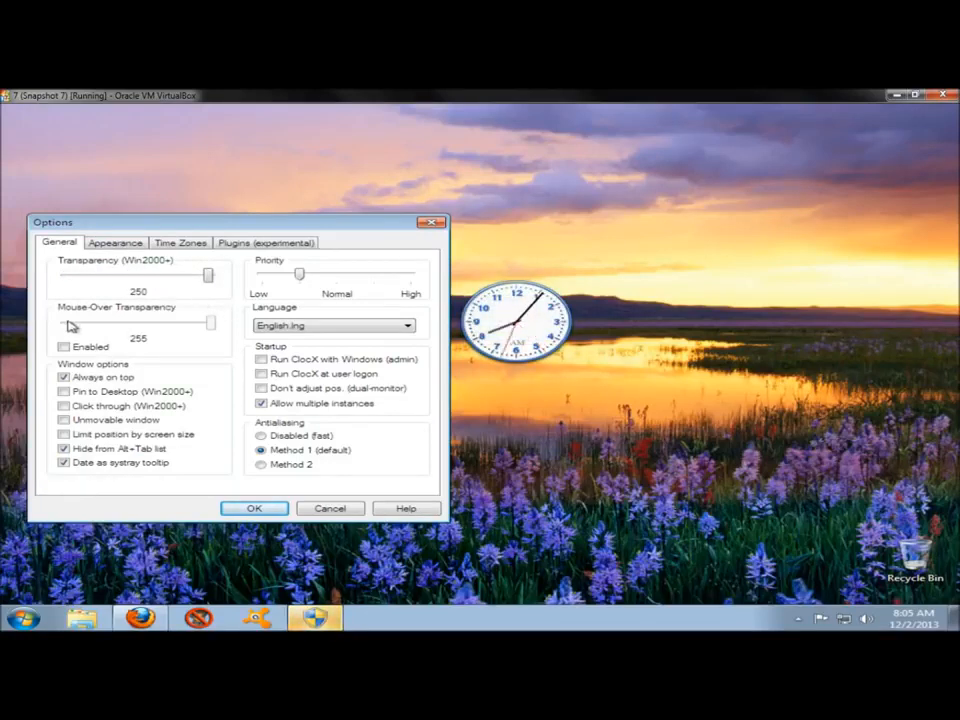
click(65, 347)
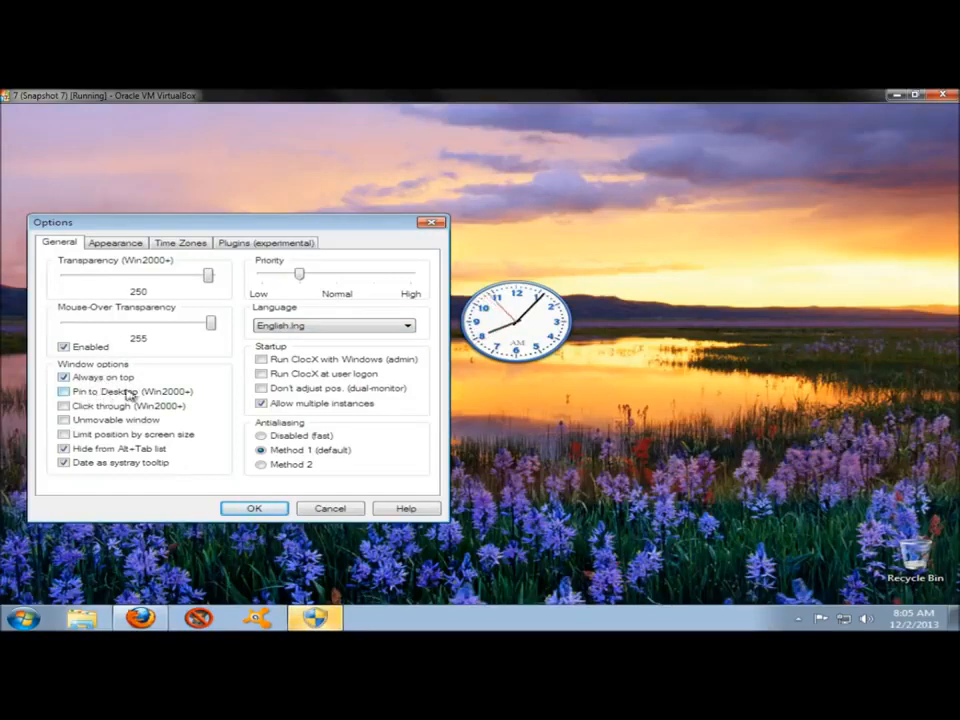
click(66, 392)
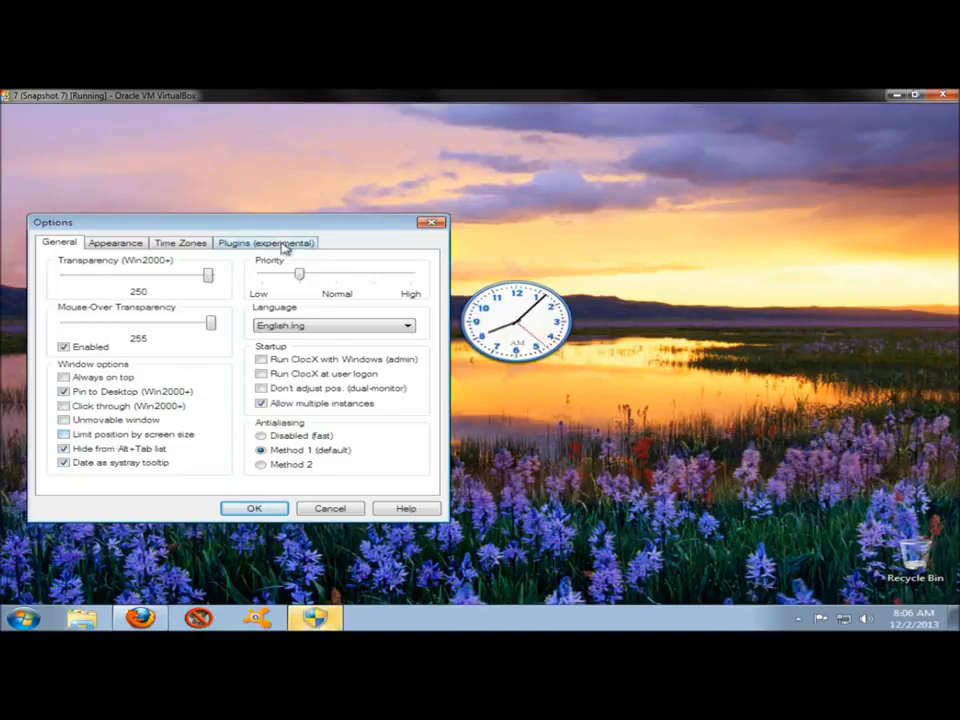
Raise the clock's priority one notch above Normal, keep the English language, and enable running ClocX with Windows (admin).
click(319, 279)
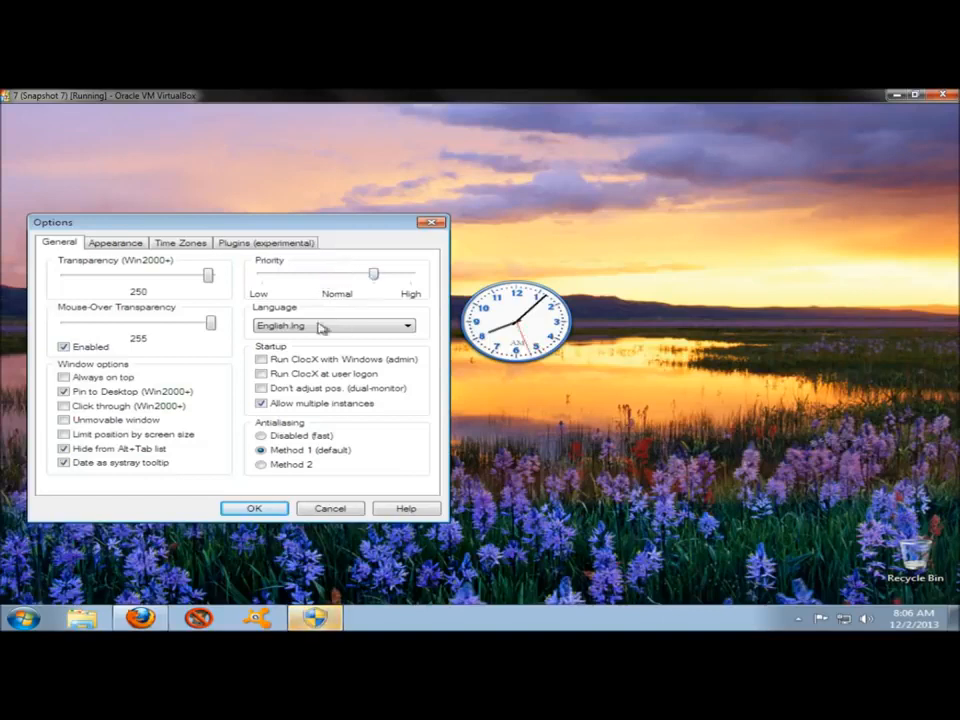
click(308, 332)
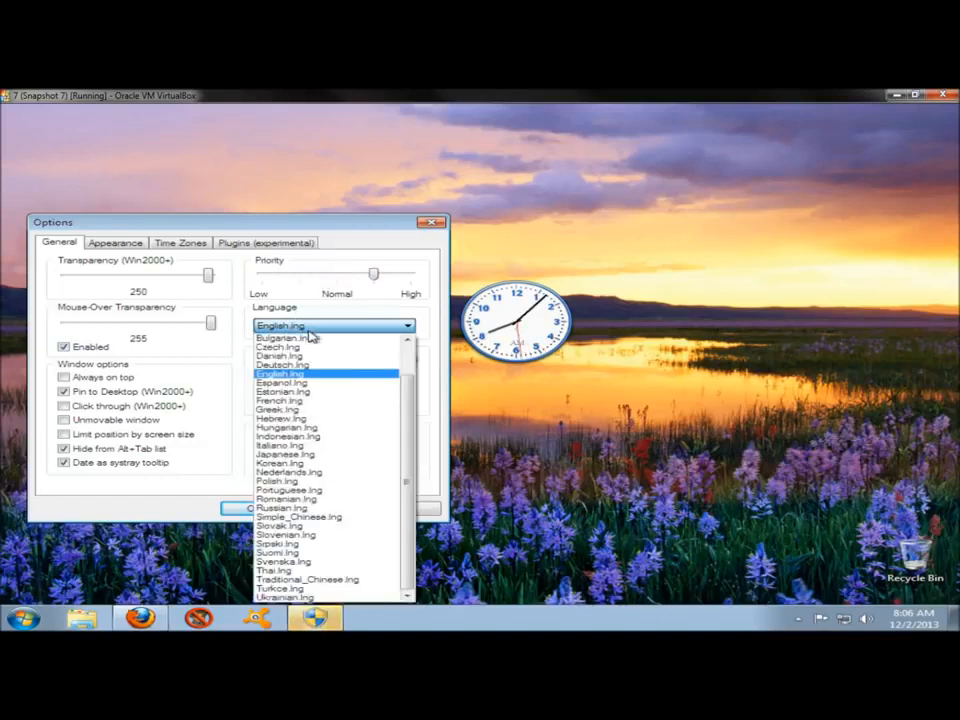
click(310, 331)
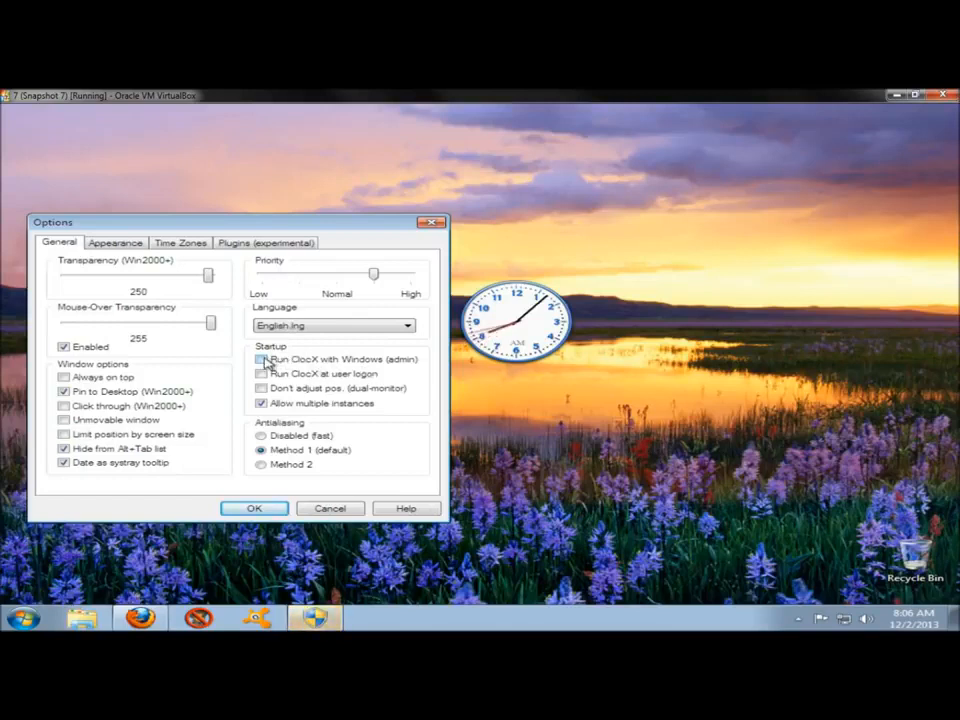
click(262, 360)
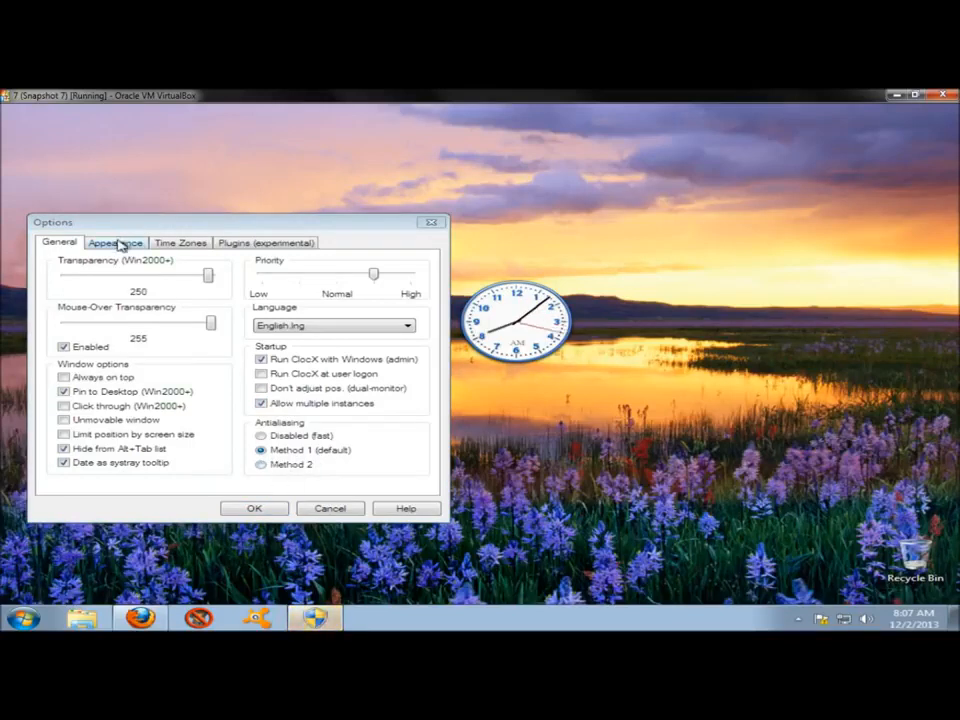
Preview clock styles including MX-Gold.png, Neon.png and Nvidia.png, choose Octopye2.png, and browse back to the start of the style list.
click(117, 243)
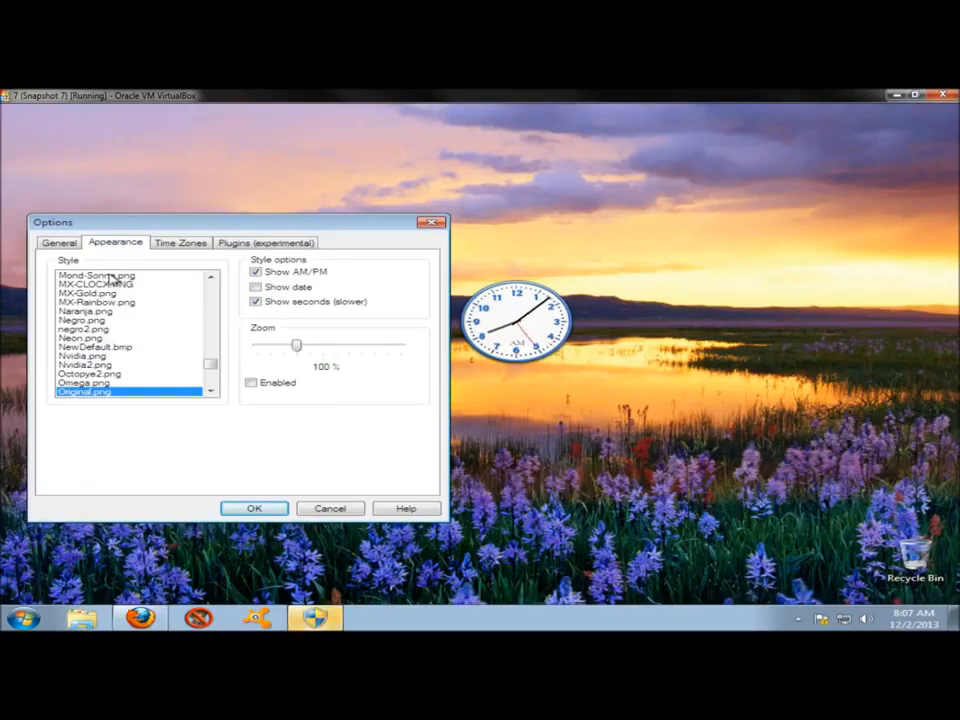
click(113, 277)
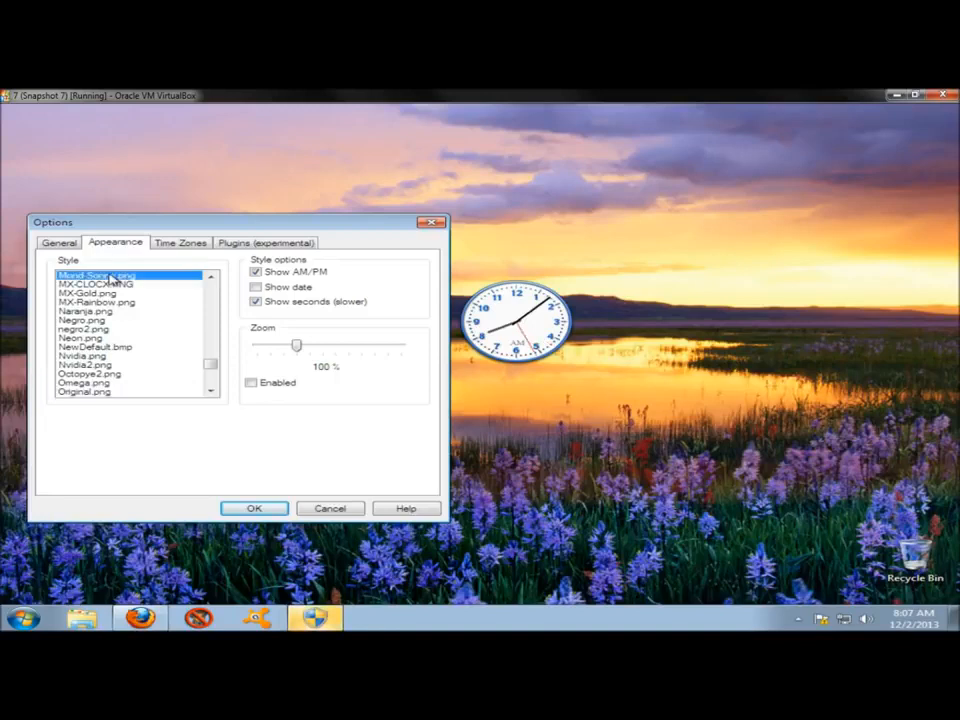
click(100, 302)
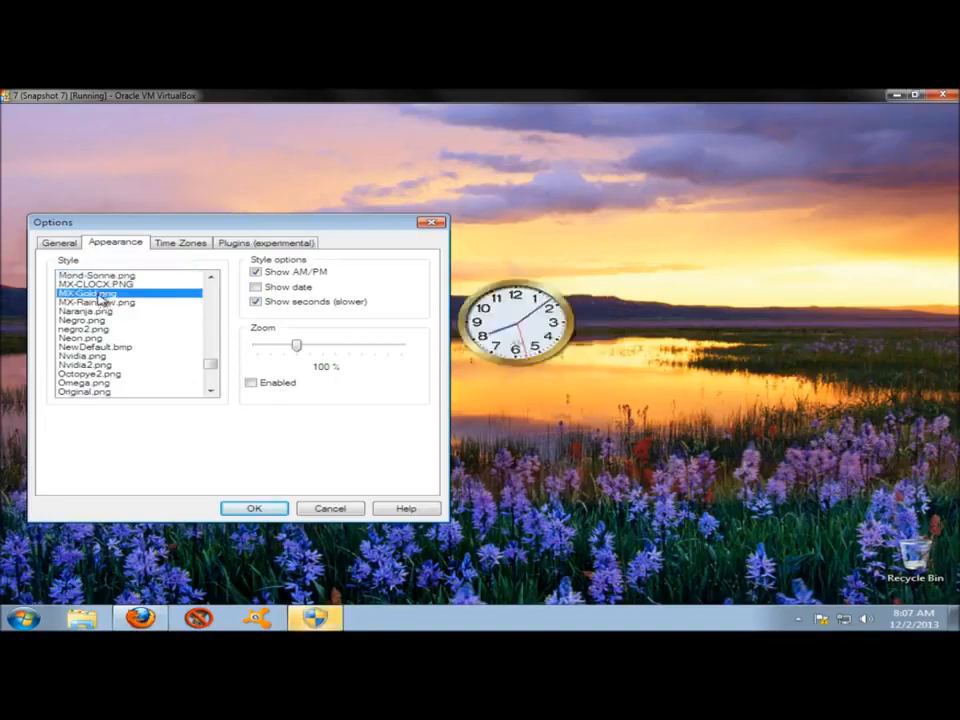
click(97, 320)
click(99, 339)
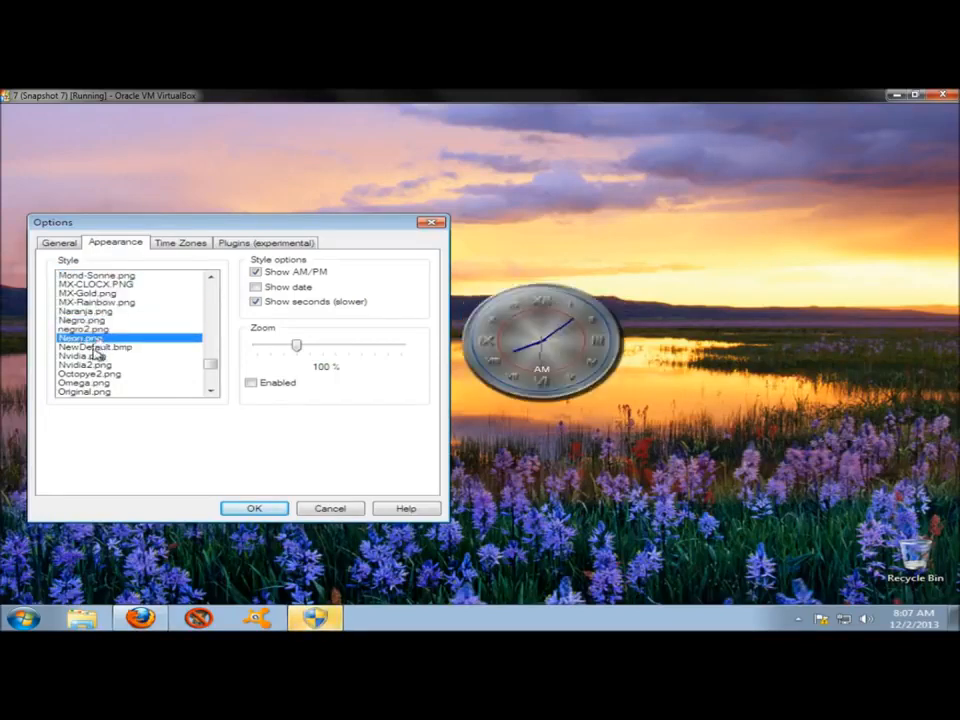
click(98, 347)
click(99, 356)
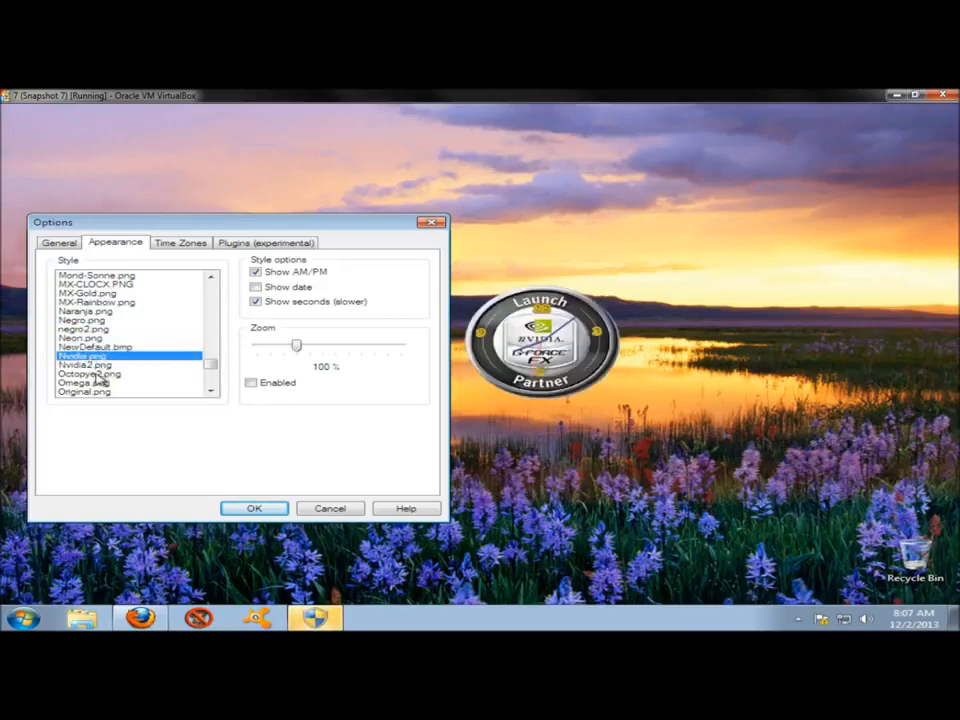
click(96, 374)
drag(210, 366, 216, 282)
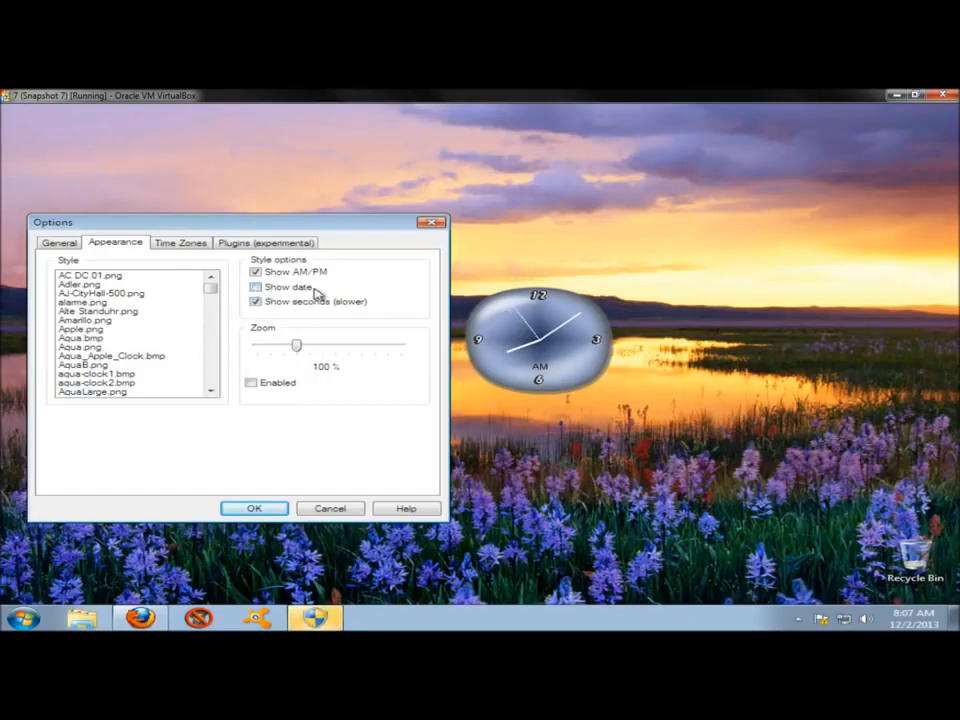
Enable the date display in the clock's style options.
click(256, 288)
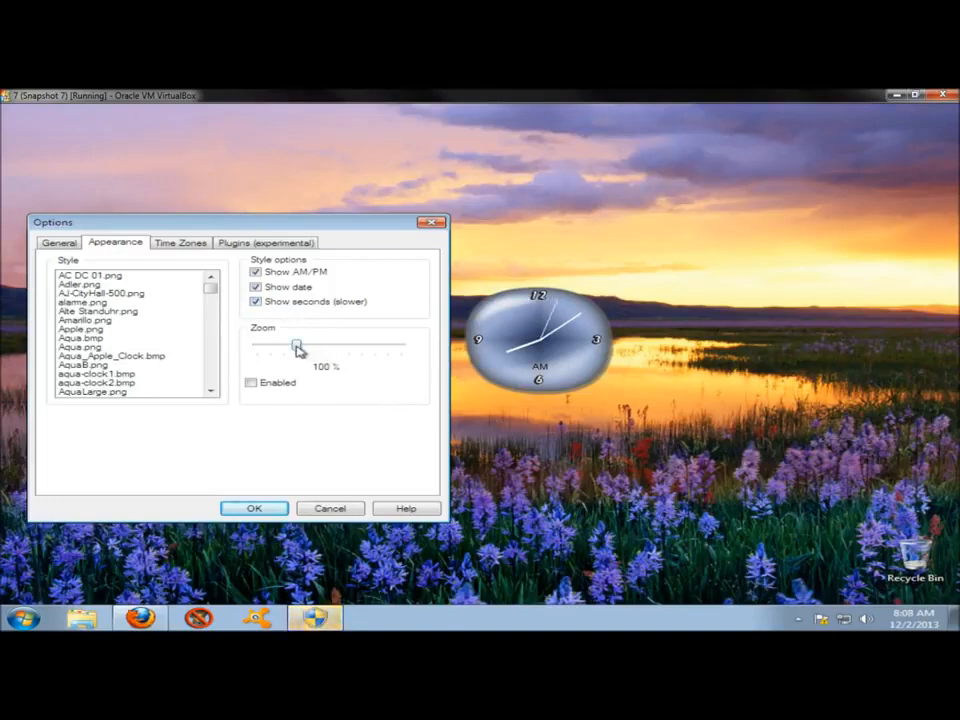
Enable clock zoom and try it at 265 %, then reduce it to 150 %.
drag(297, 346, 383, 345)
click(251, 383)
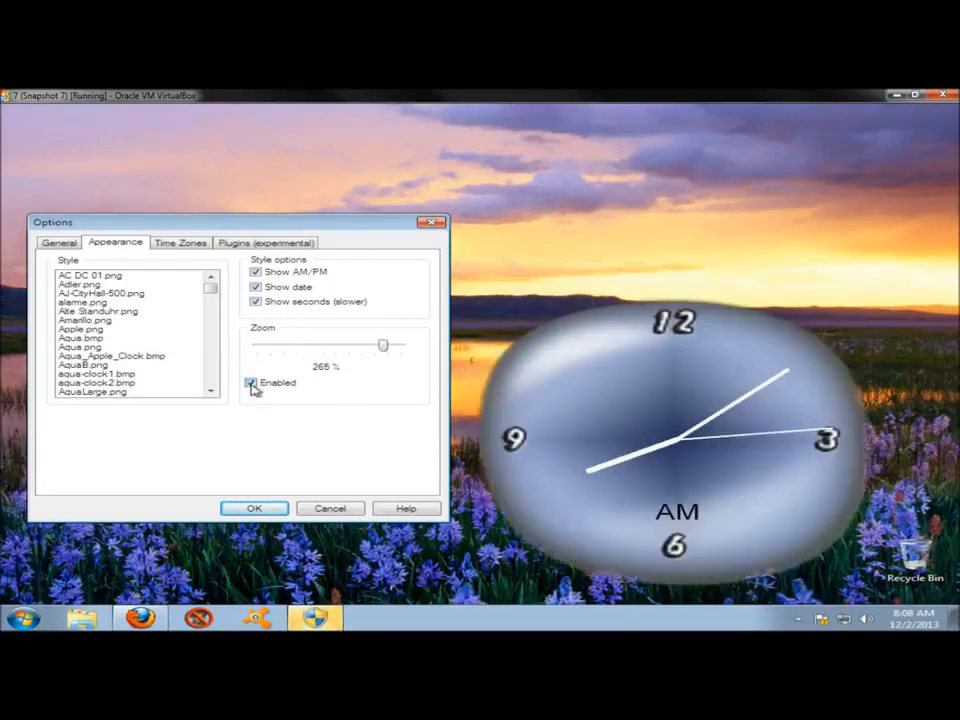
drag(379, 346, 325, 360)
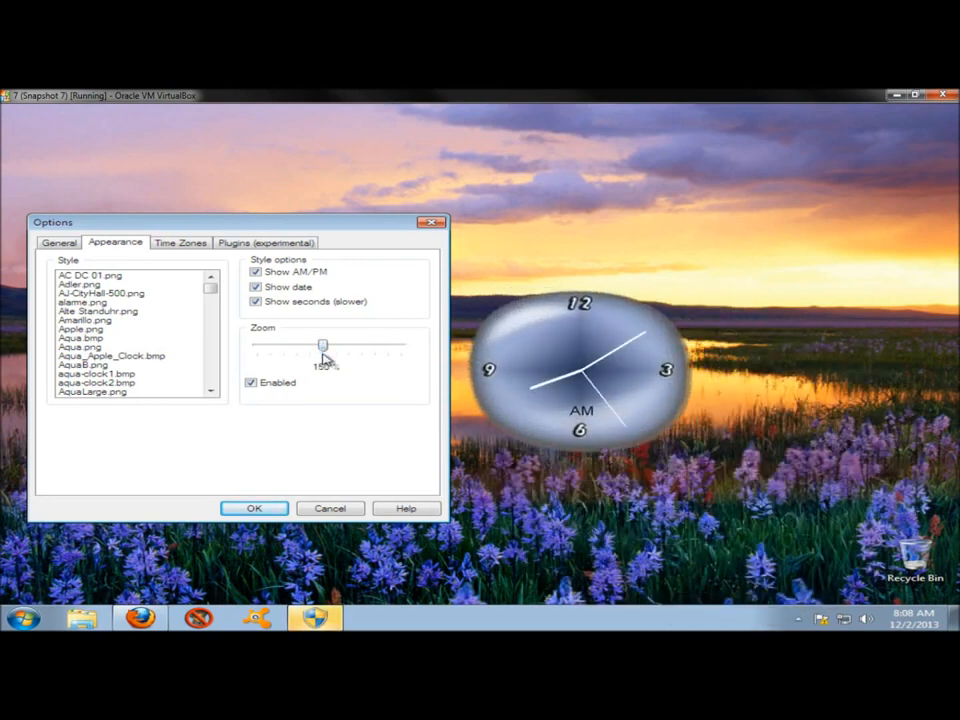
Examine the available primary time zones, keeping System local time zone, and check the experimental plugins options.
click(180, 246)
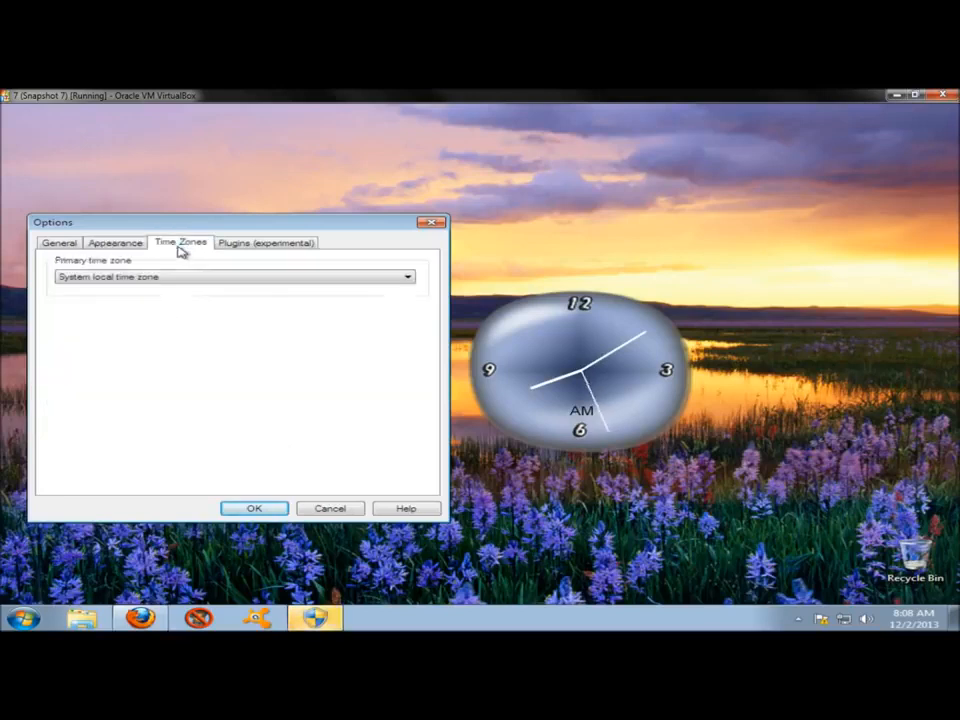
click(188, 279)
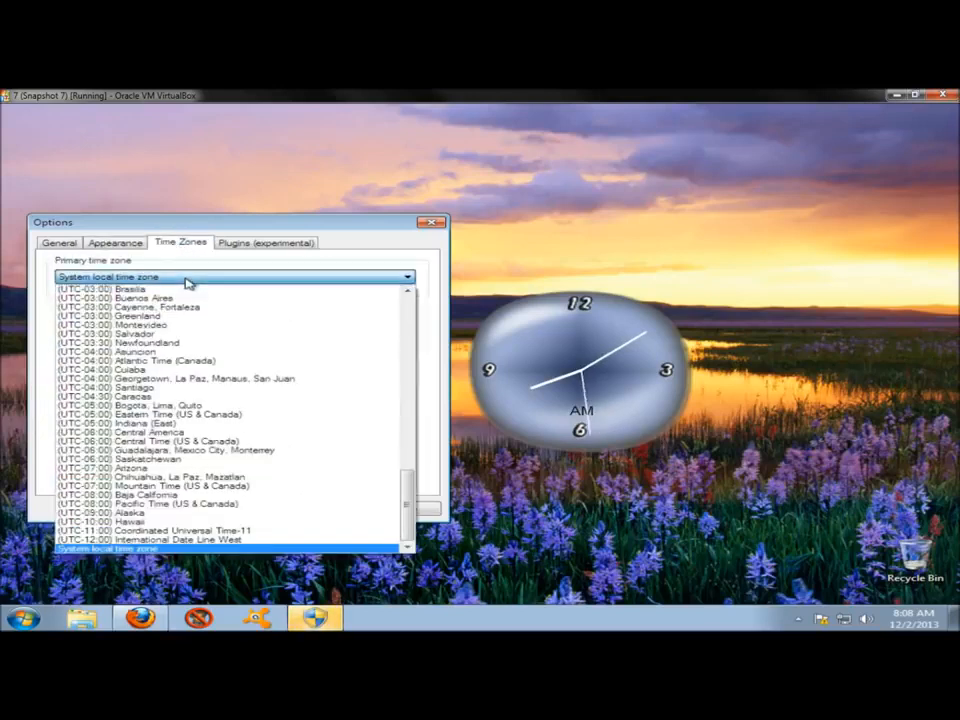
click(187, 280)
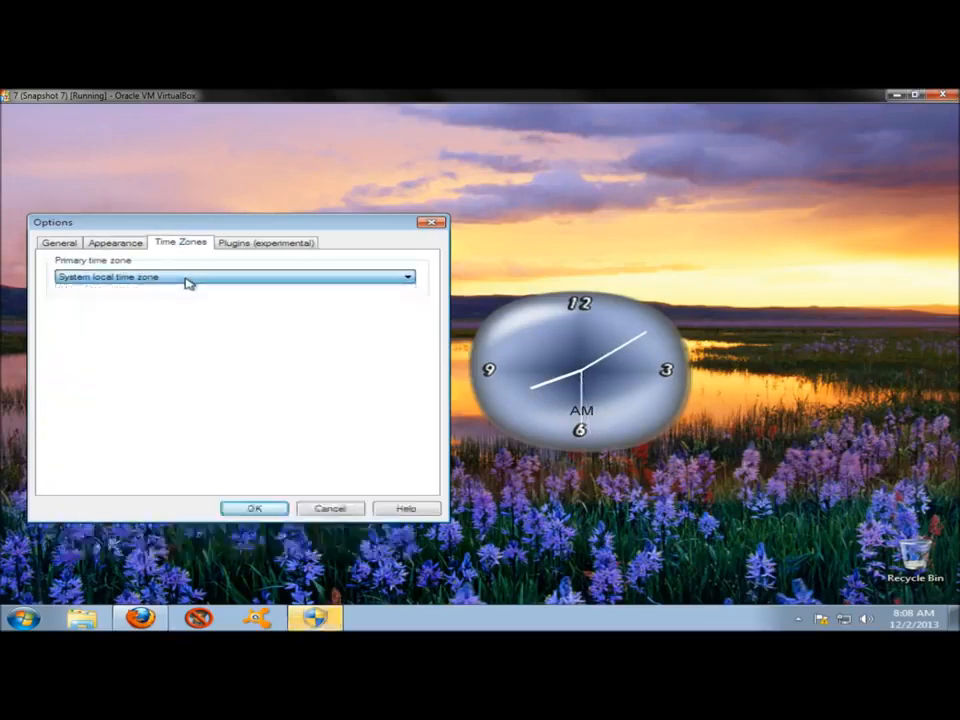
click(248, 247)
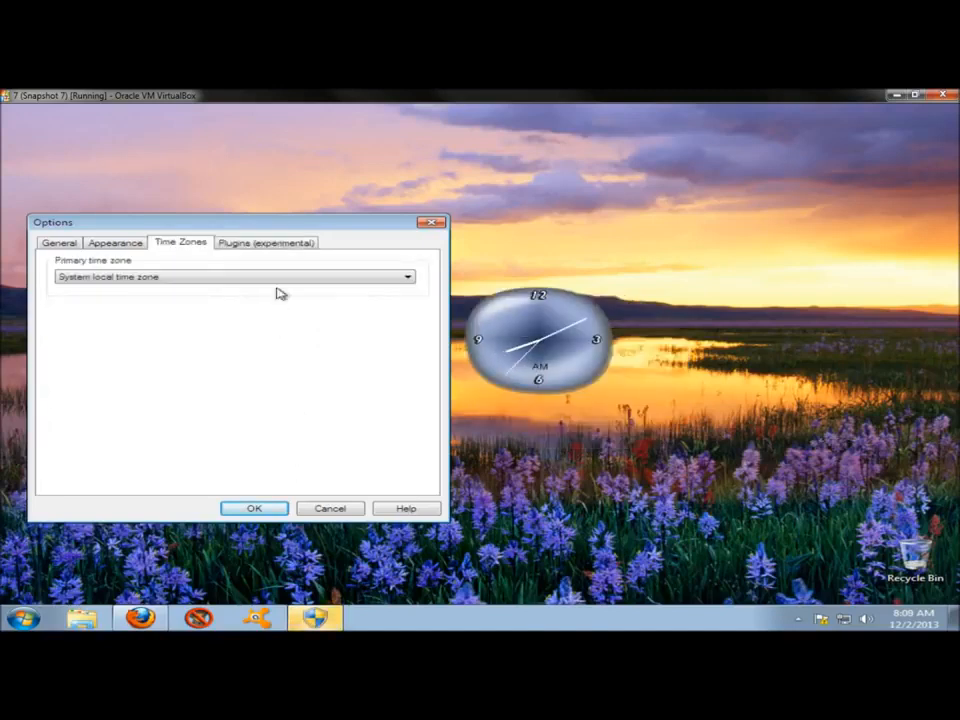
Apply the clock options and move the clock higher on the desktop, above the hills of the wallpaper.
click(253, 509)
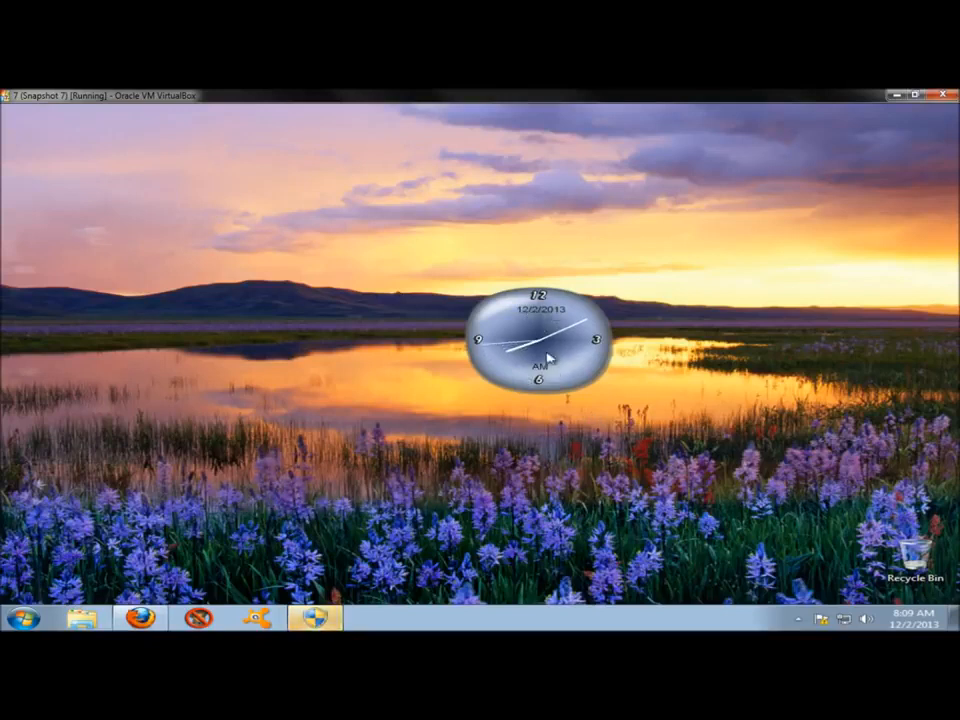
drag(551, 328, 581, 248)
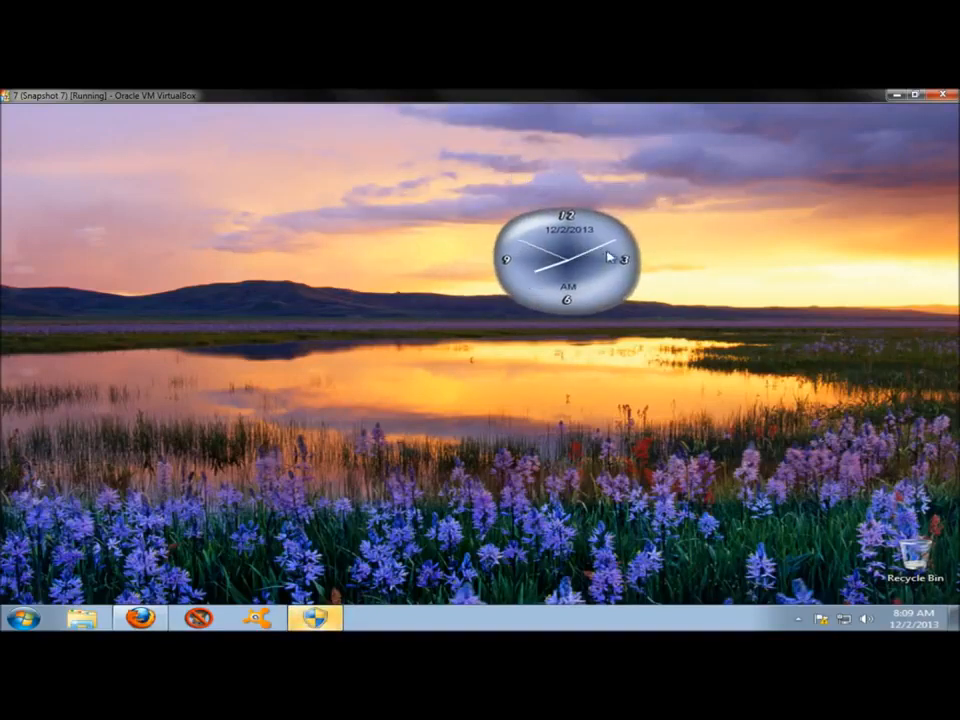
Create a new clock alarm named Wake Up that occurs once.
right_click(559, 241)
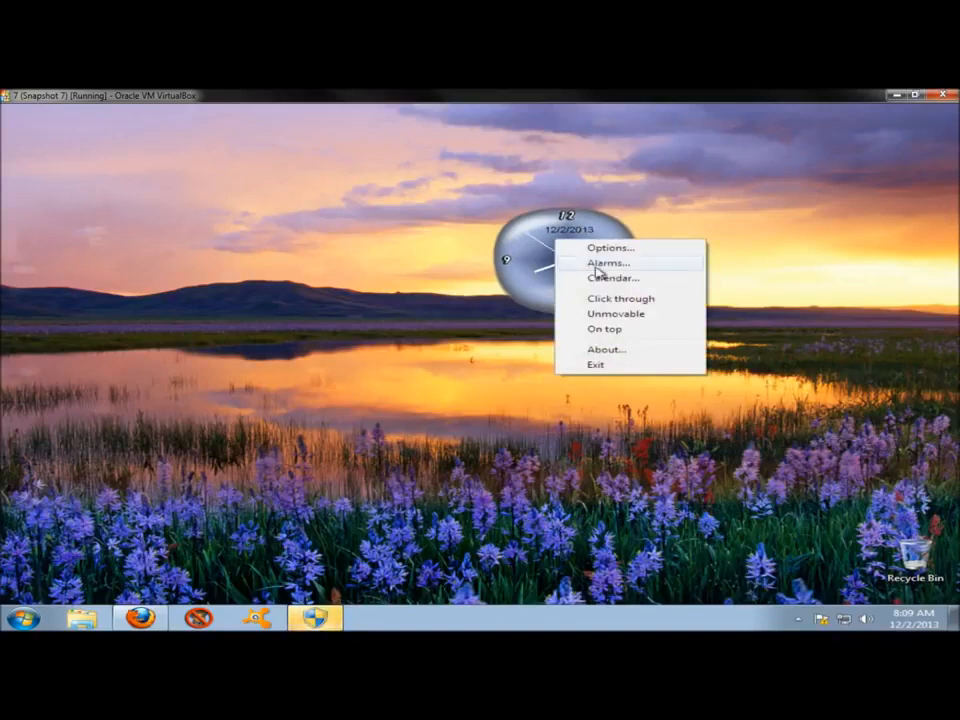
click(597, 264)
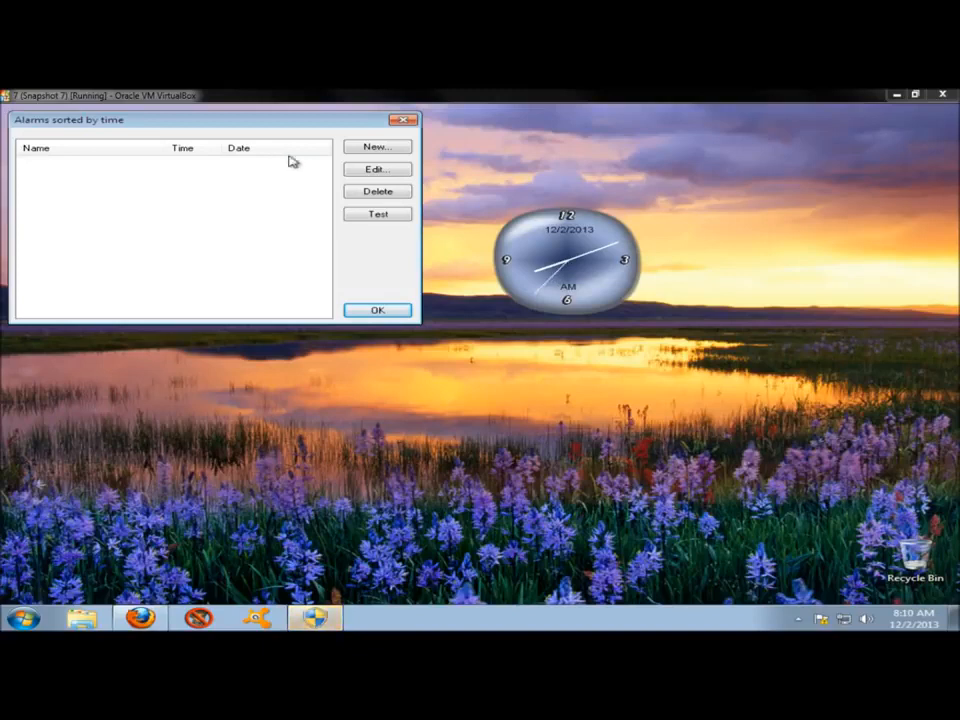
click(364, 148)
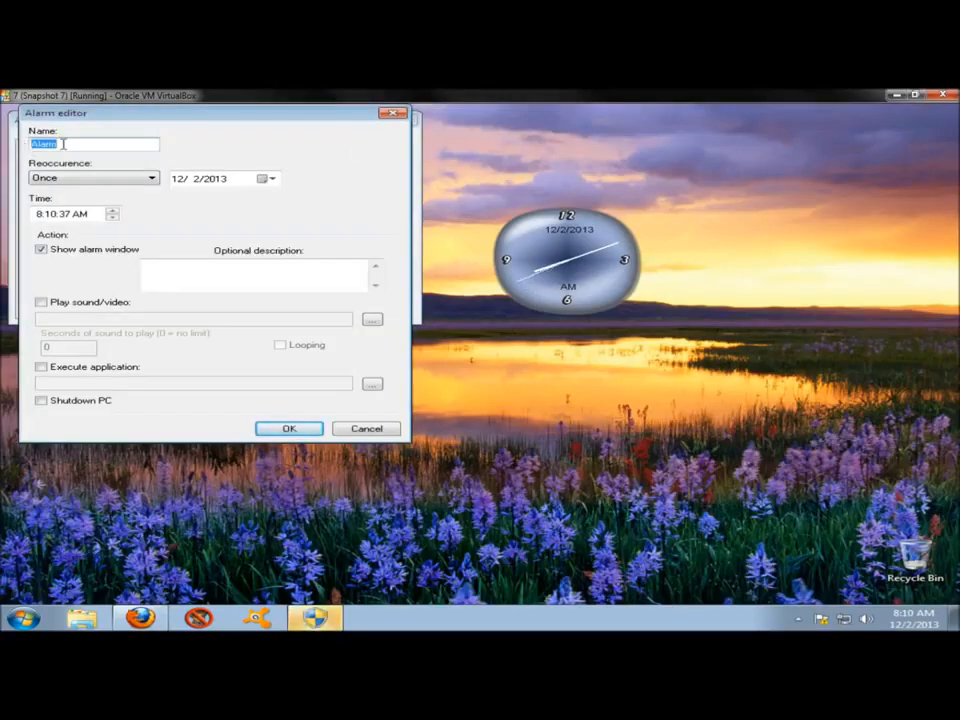
text(Wake Up)
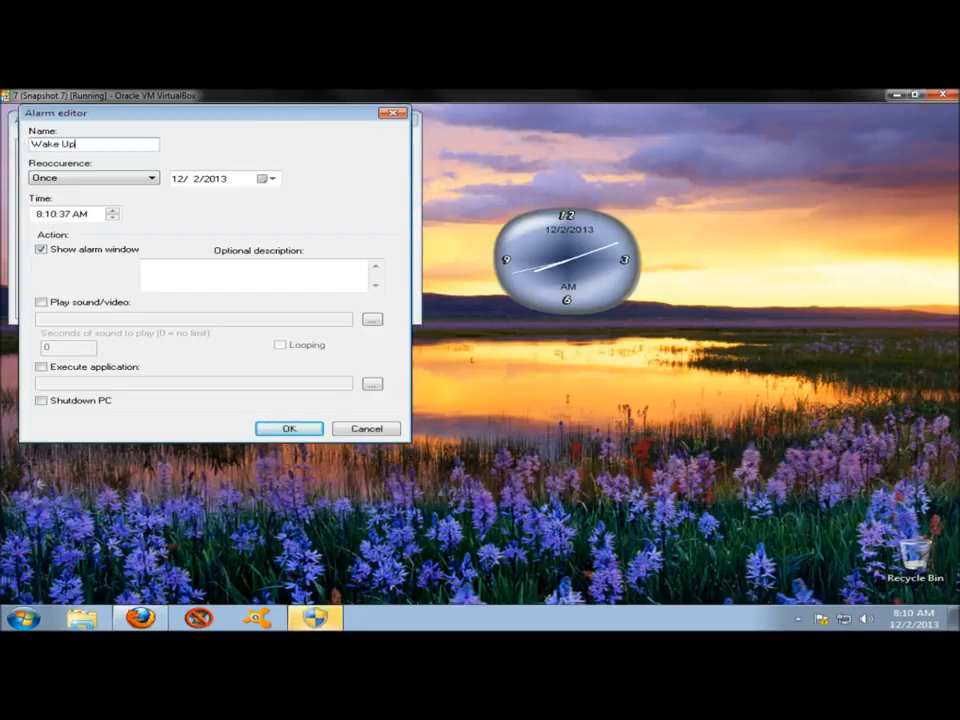
click(80, 179)
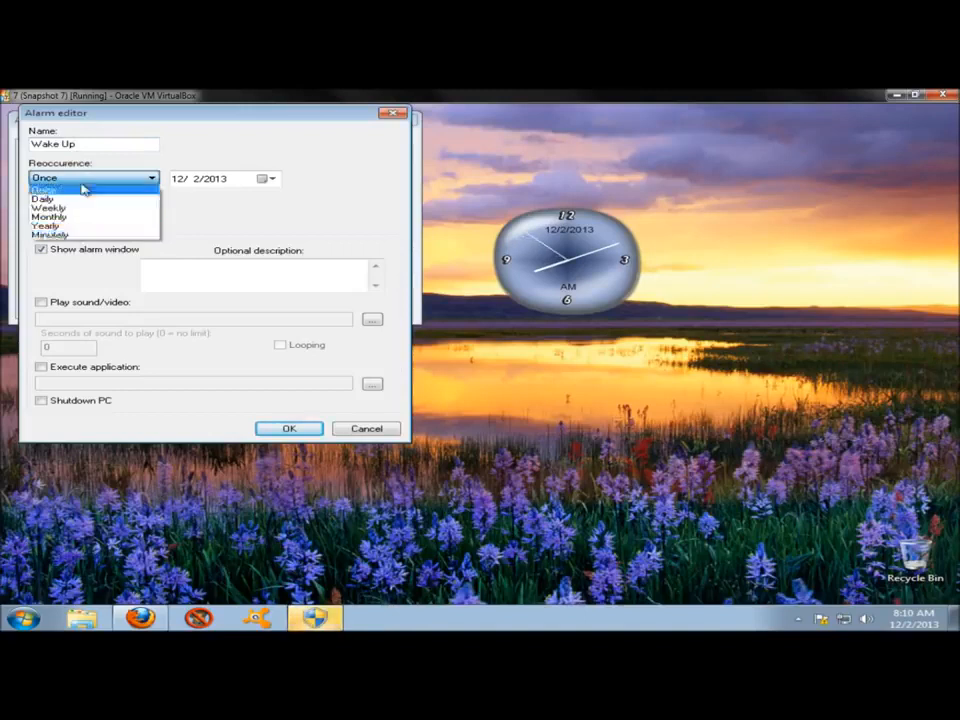
click(90, 188)
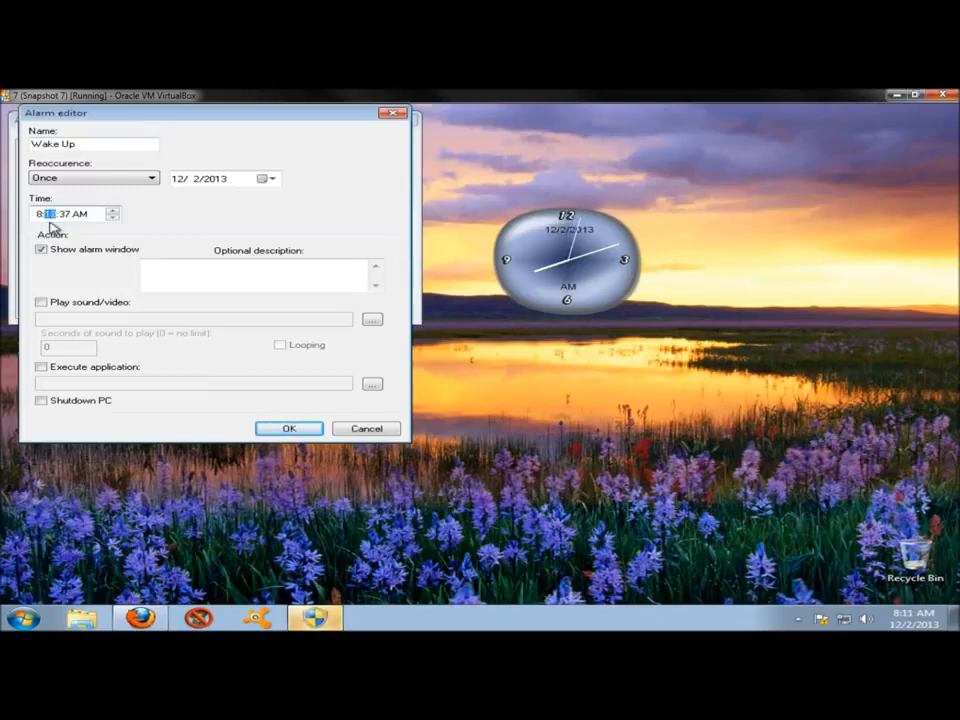
Set the alarm time to 8:12:00 AM with the description Wake Up, dismissing the antivirus update notification.
click(63, 218)
text(00)
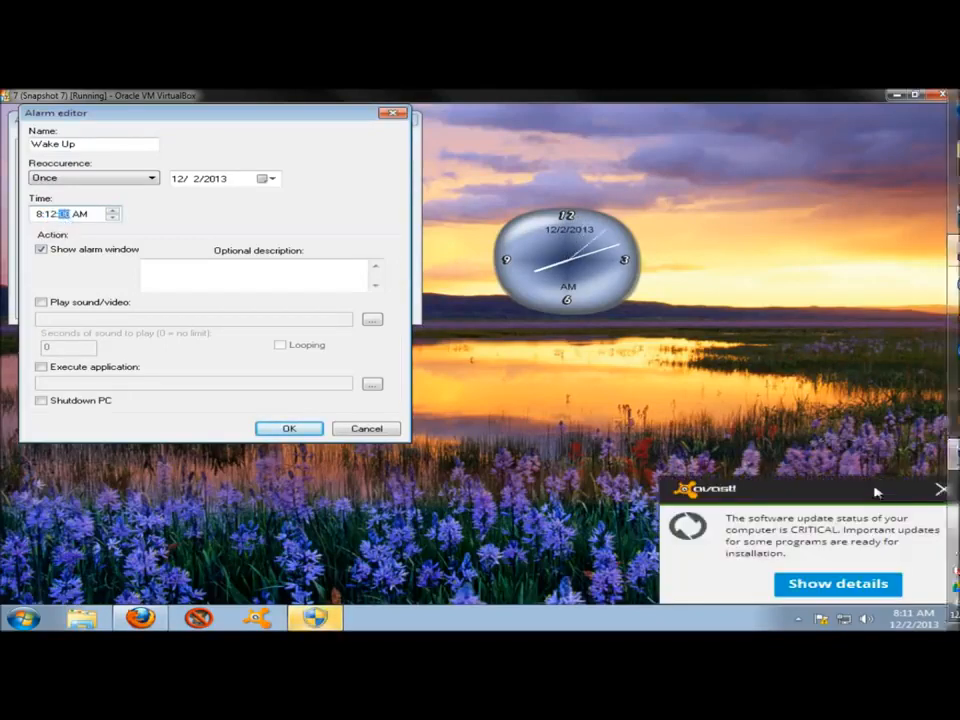
click(938, 489)
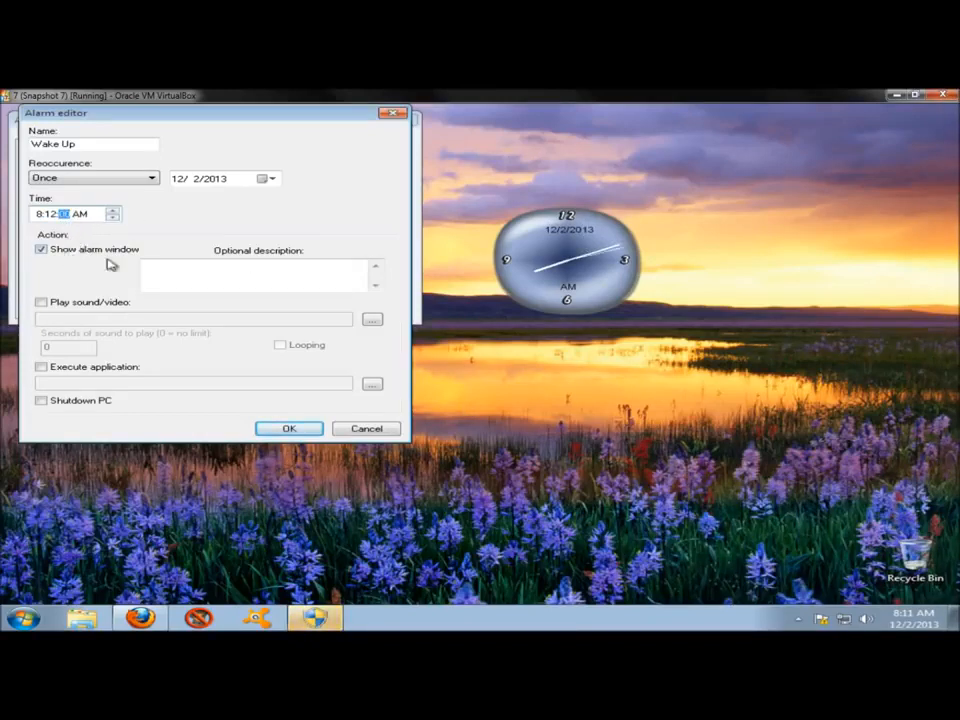
click(169, 269)
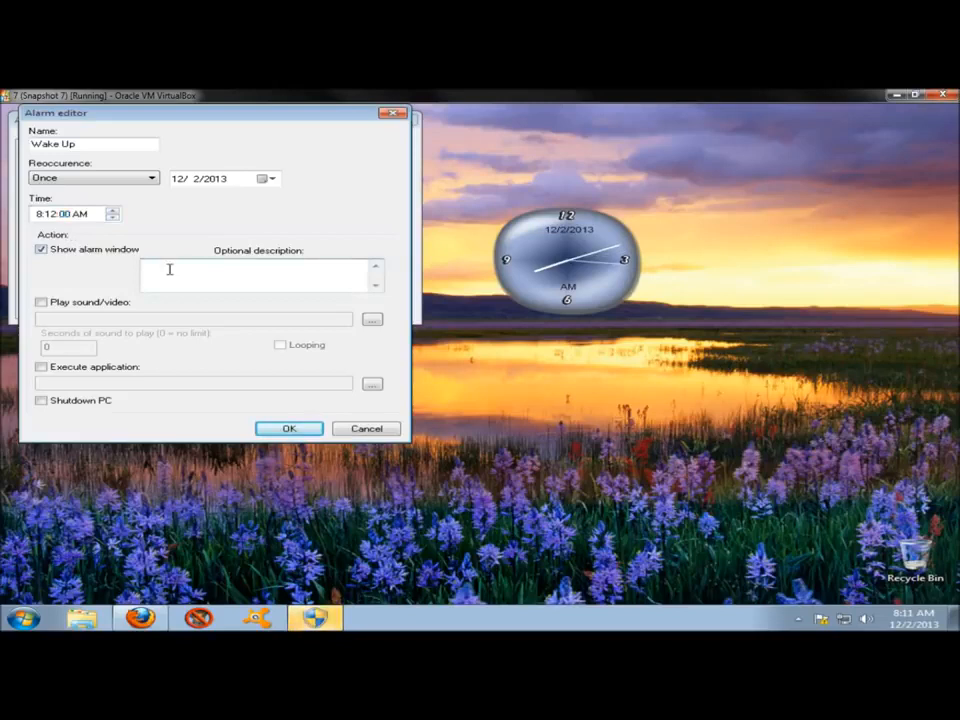
text(Wake Up)
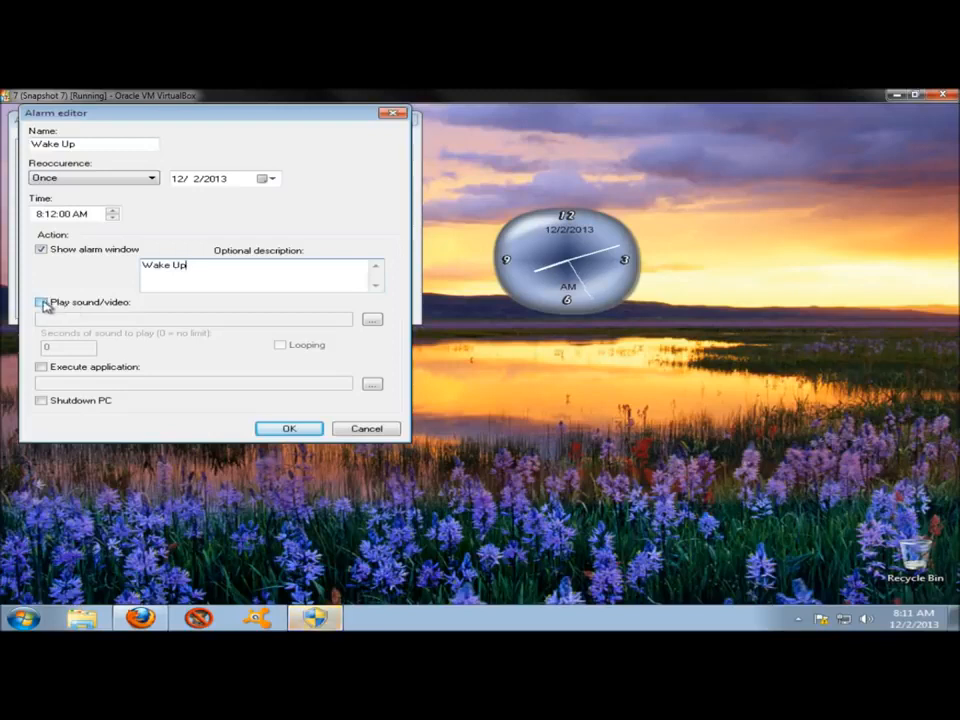
Make the alarm play the ring2 sound on a loop and save the alarm.
click(42, 302)
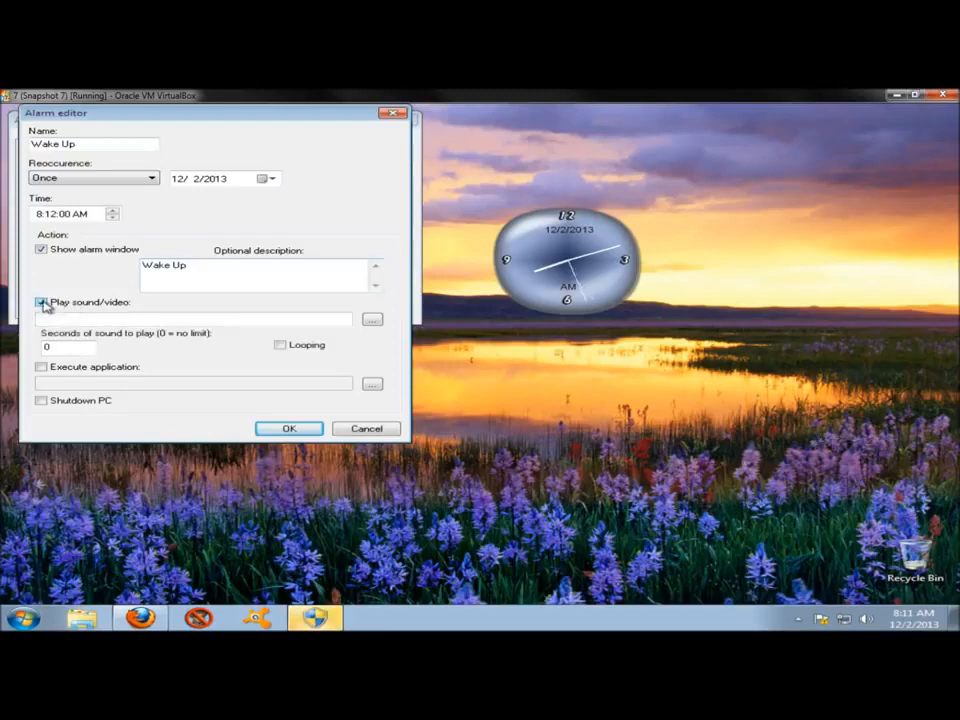
click(372, 322)
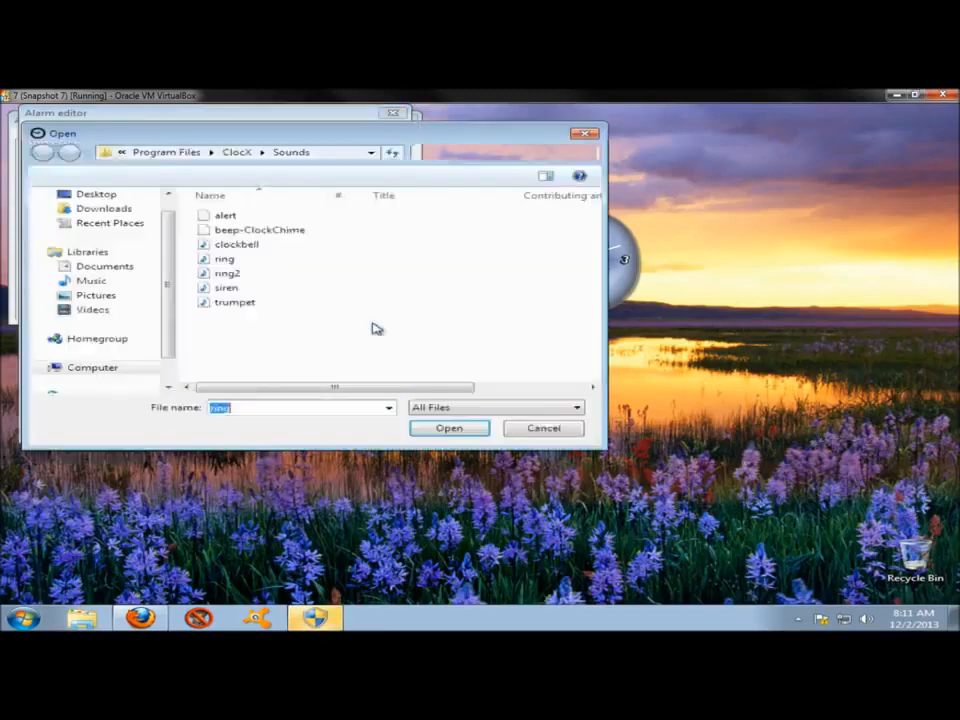
click(220, 274)
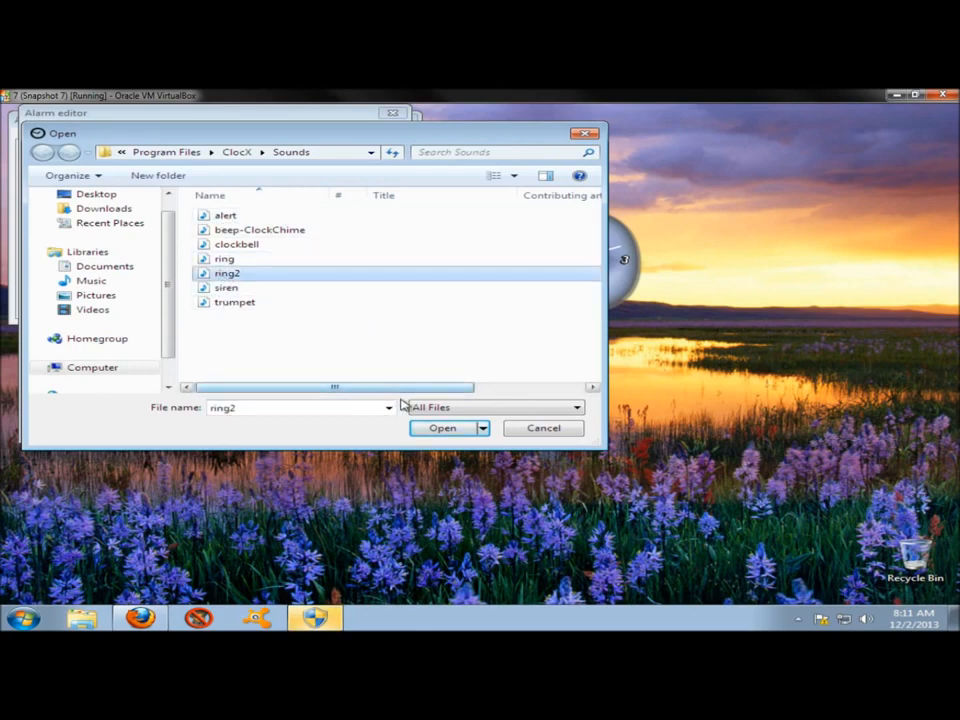
click(433, 429)
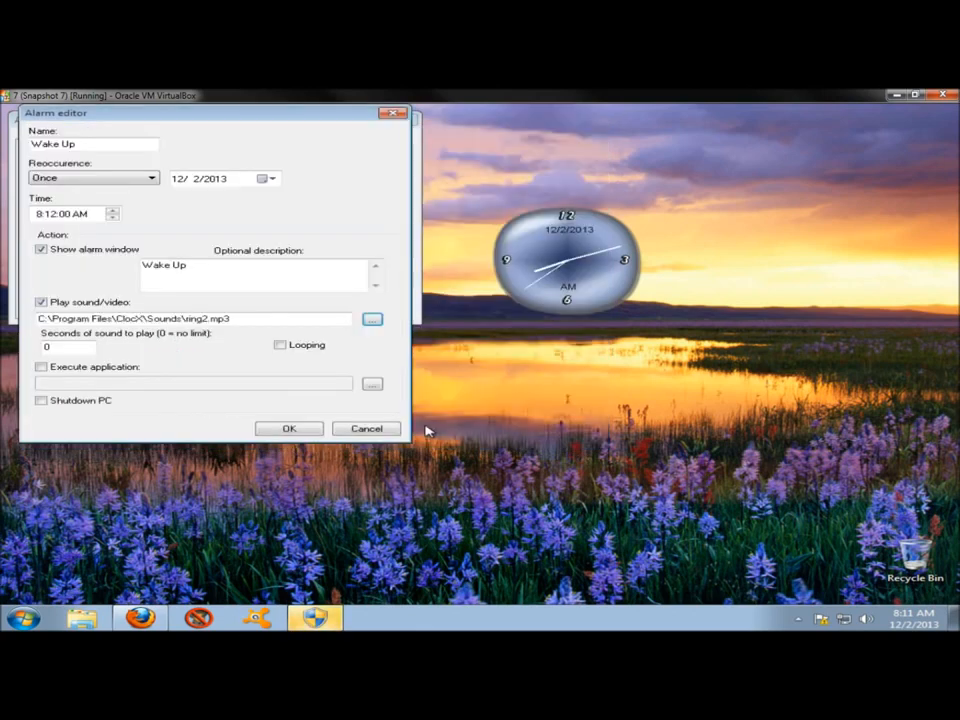
click(281, 345)
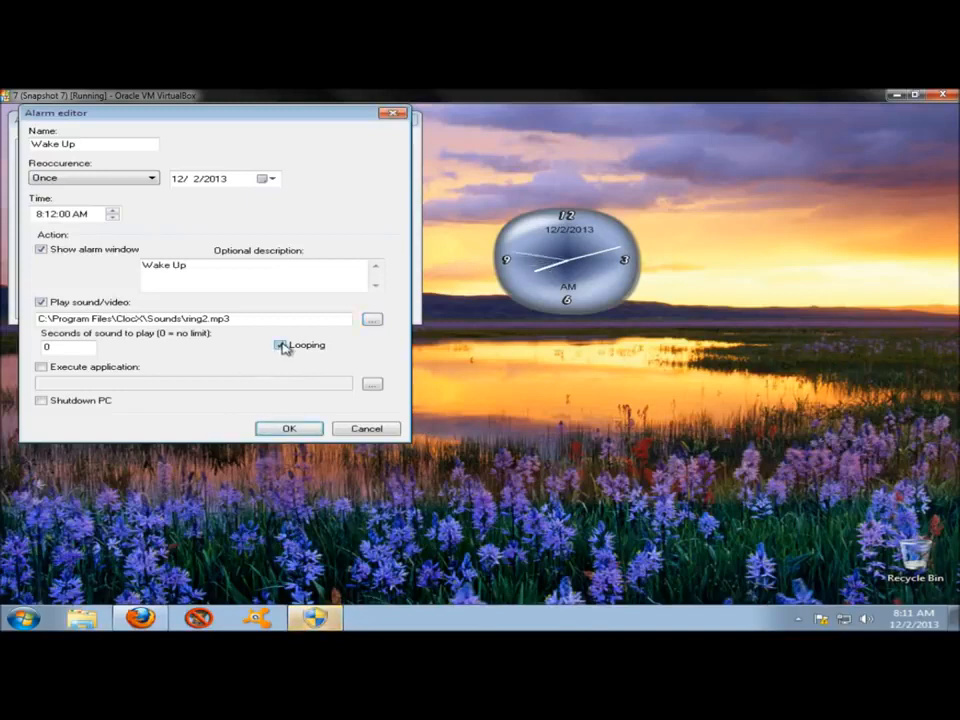
click(289, 430)
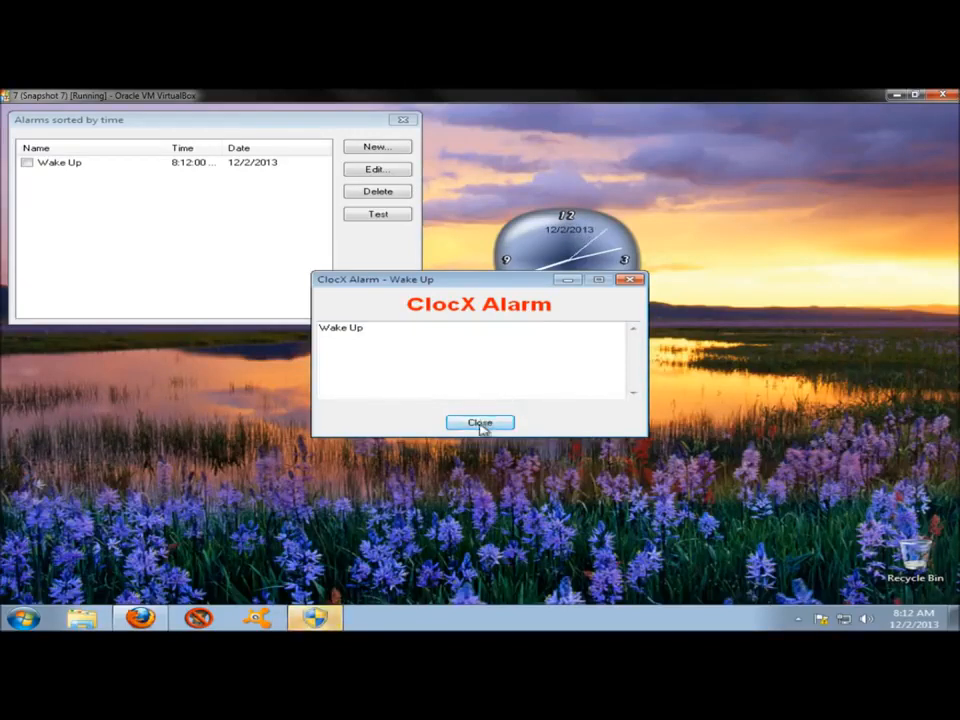
Dismiss the ringing alarm and review the Wake Up alarm's settings in the alarm editor.
click(481, 423)
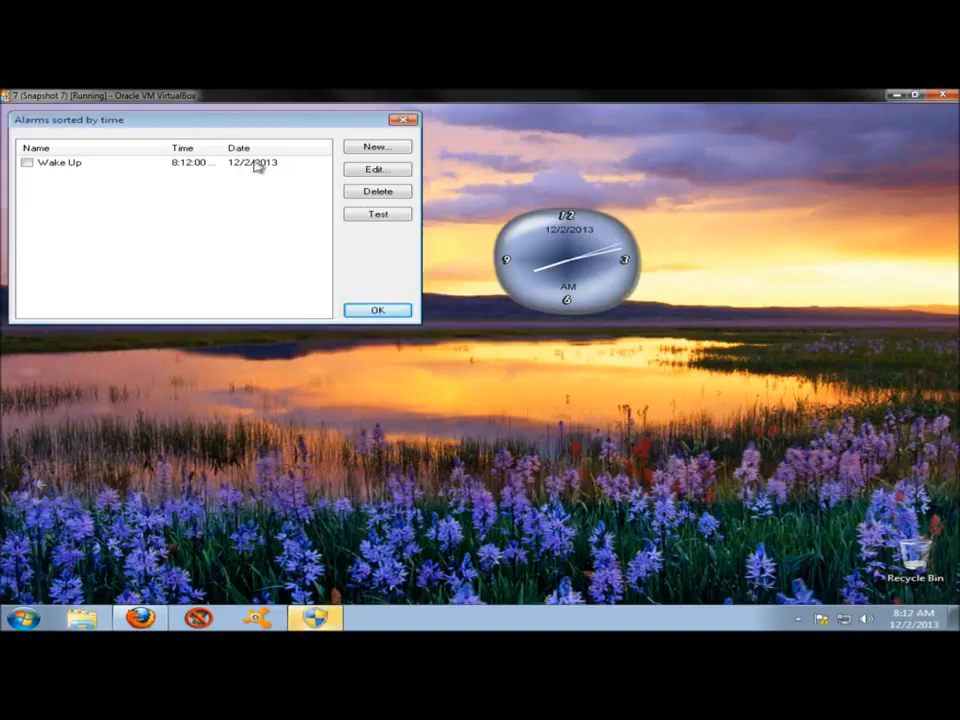
click(199, 167)
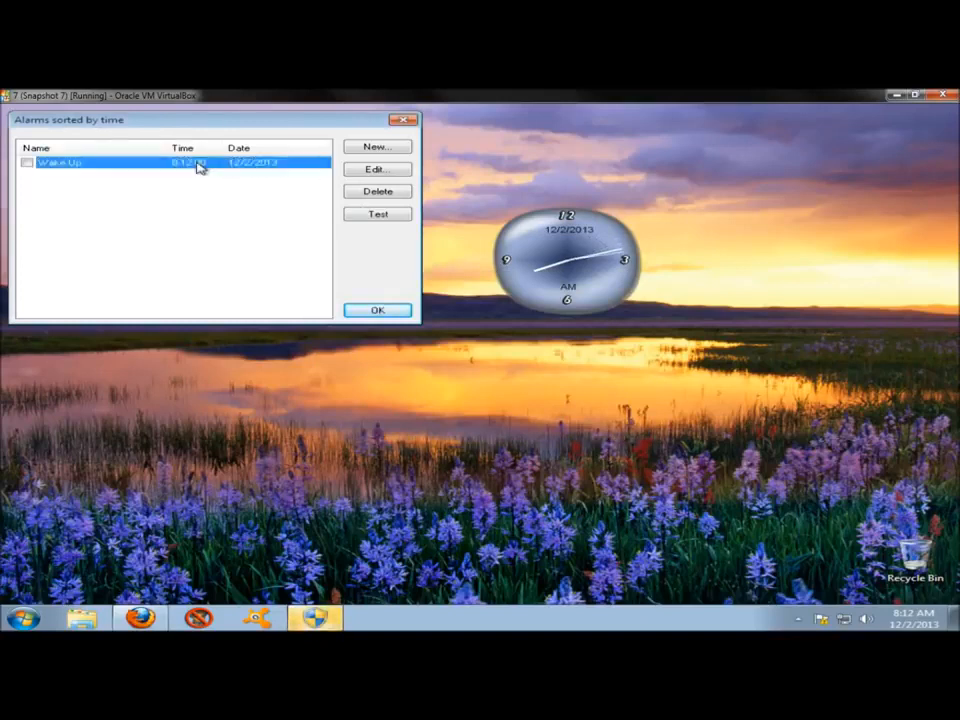
click(380, 172)
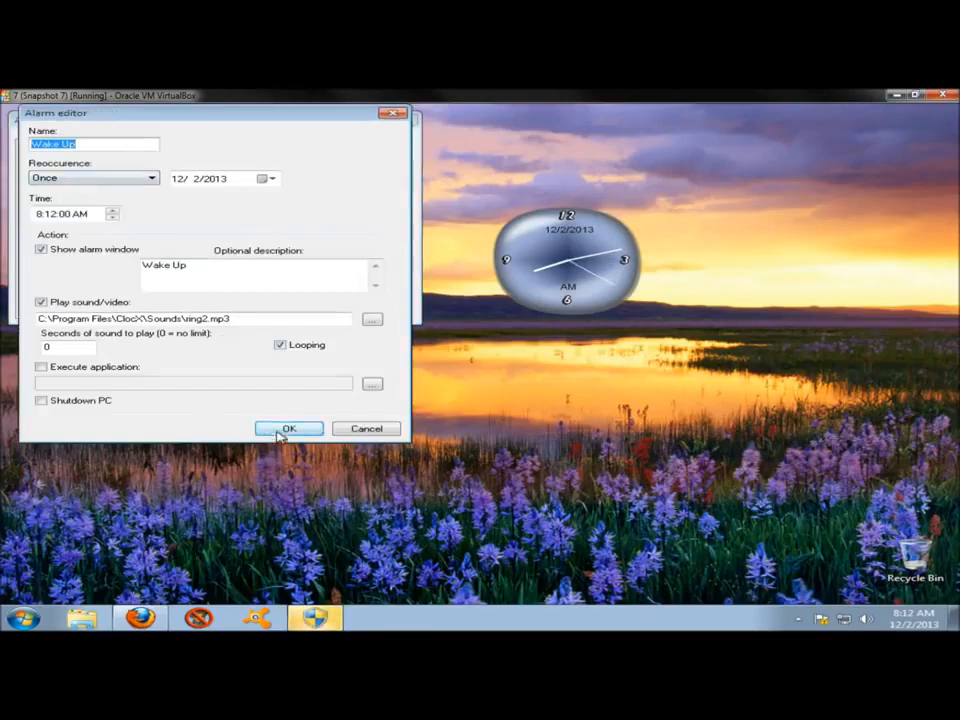
click(283, 429)
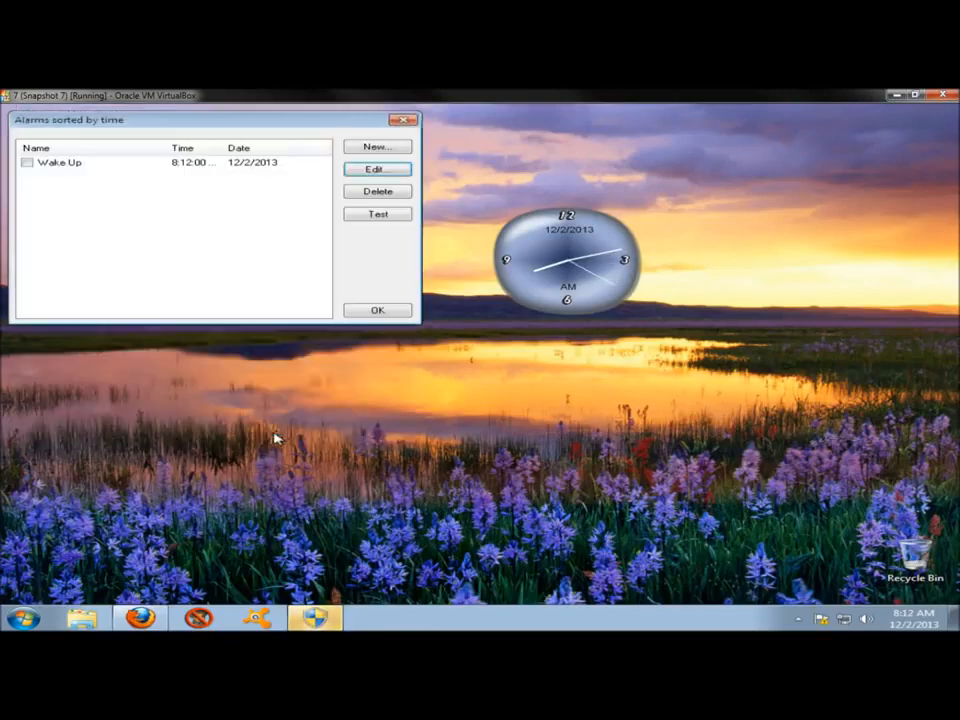
Test the Wake Up alarm, dismiss it, and close the alarm list.
click(272, 161)
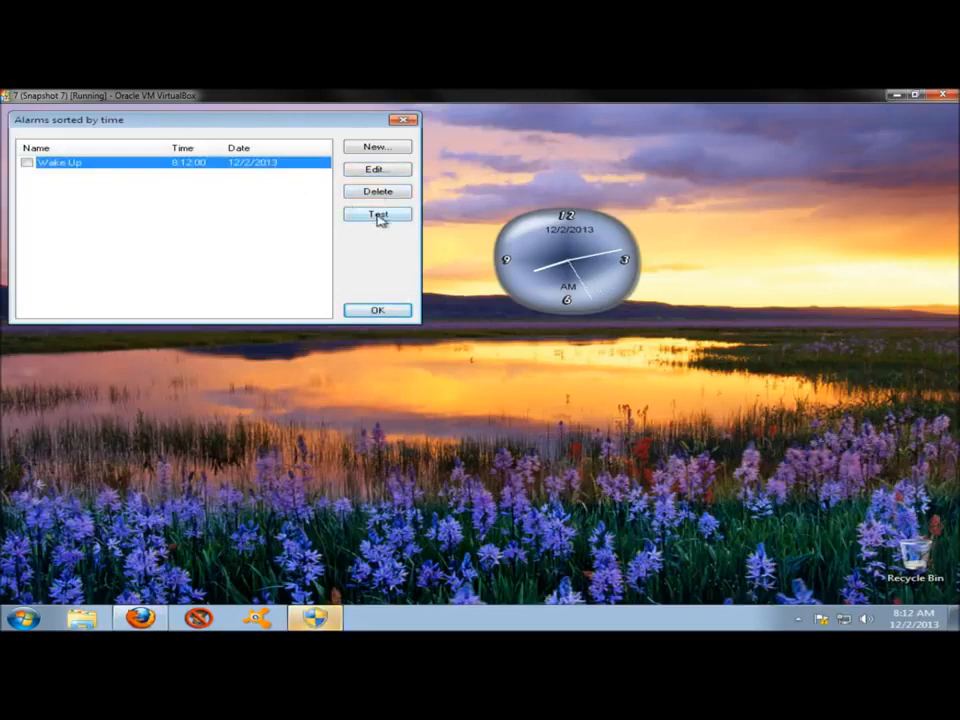
click(377, 215)
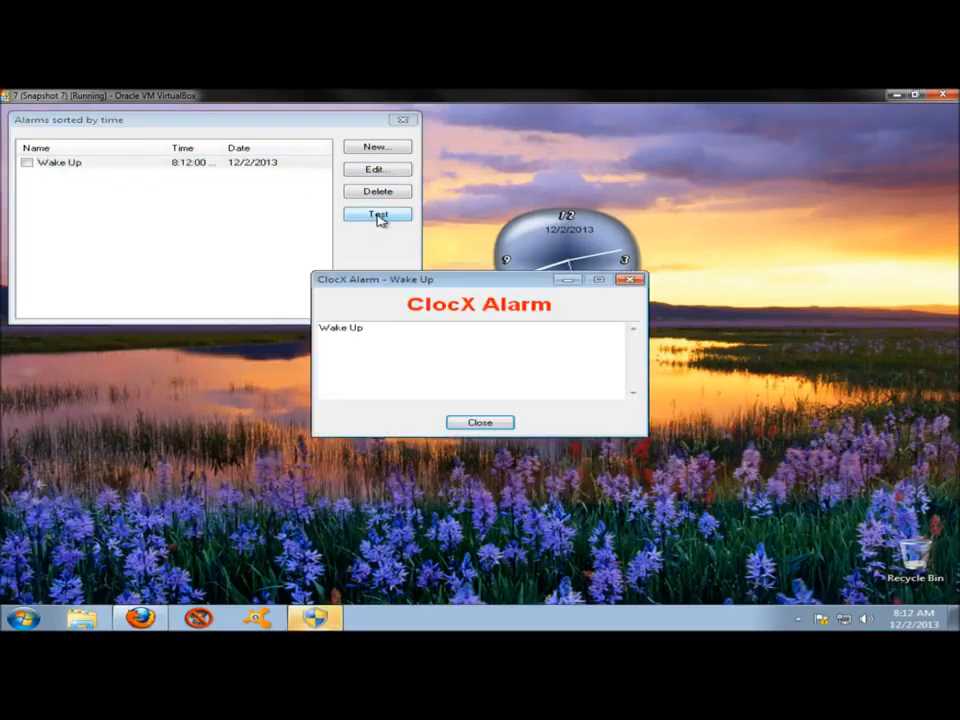
click(480, 422)
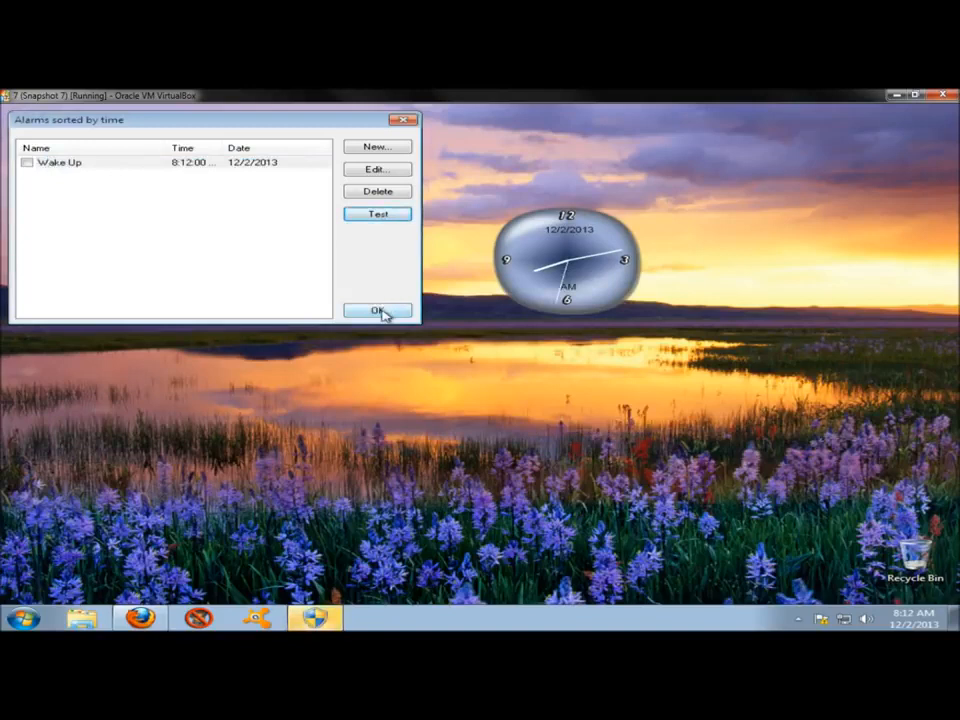
click(378, 311)
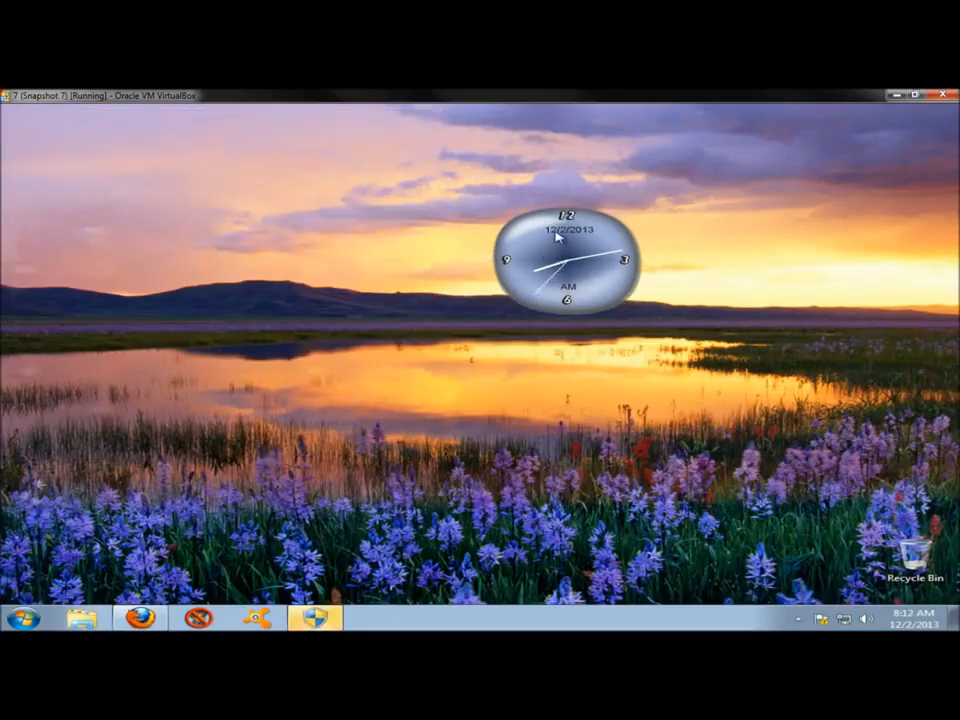
Open the clock's calendar and select December 5, 2013.
right_click(557, 236)
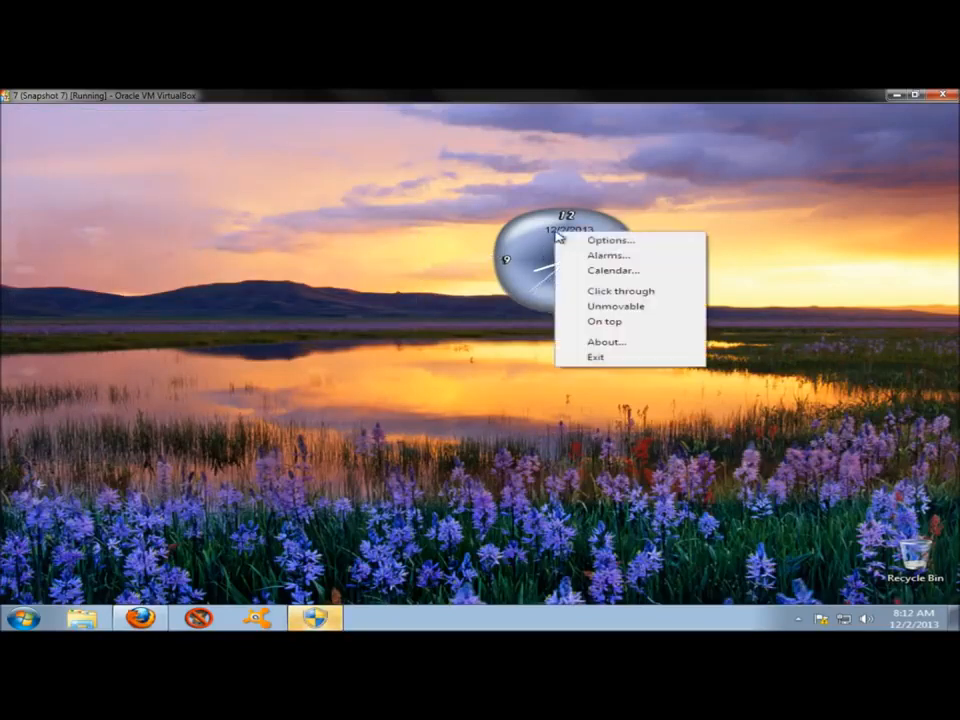
click(612, 272)
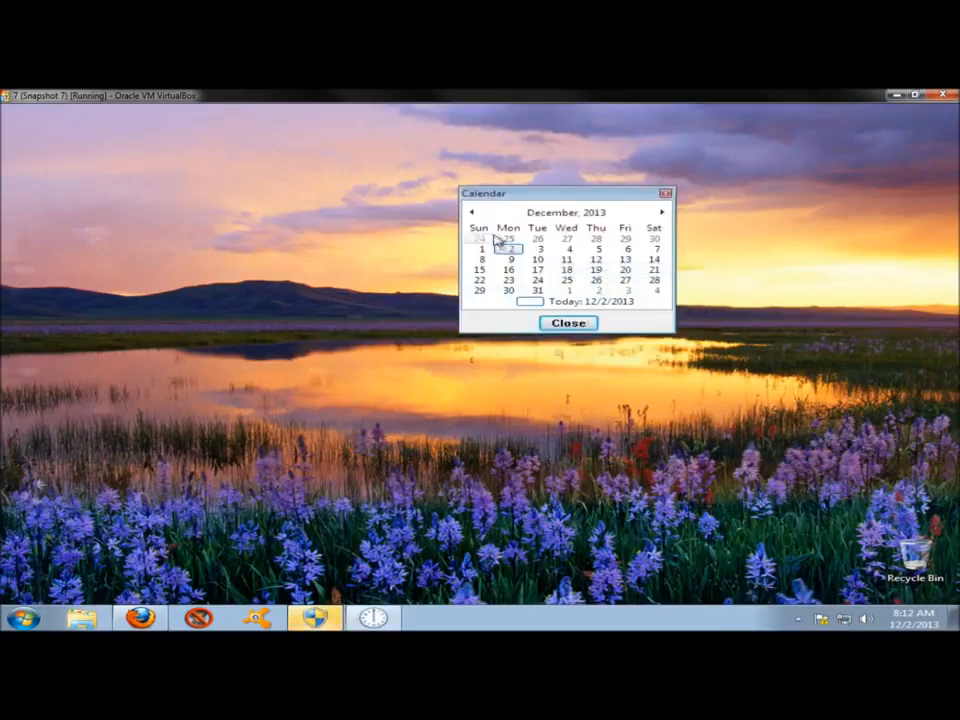
click(596, 249)
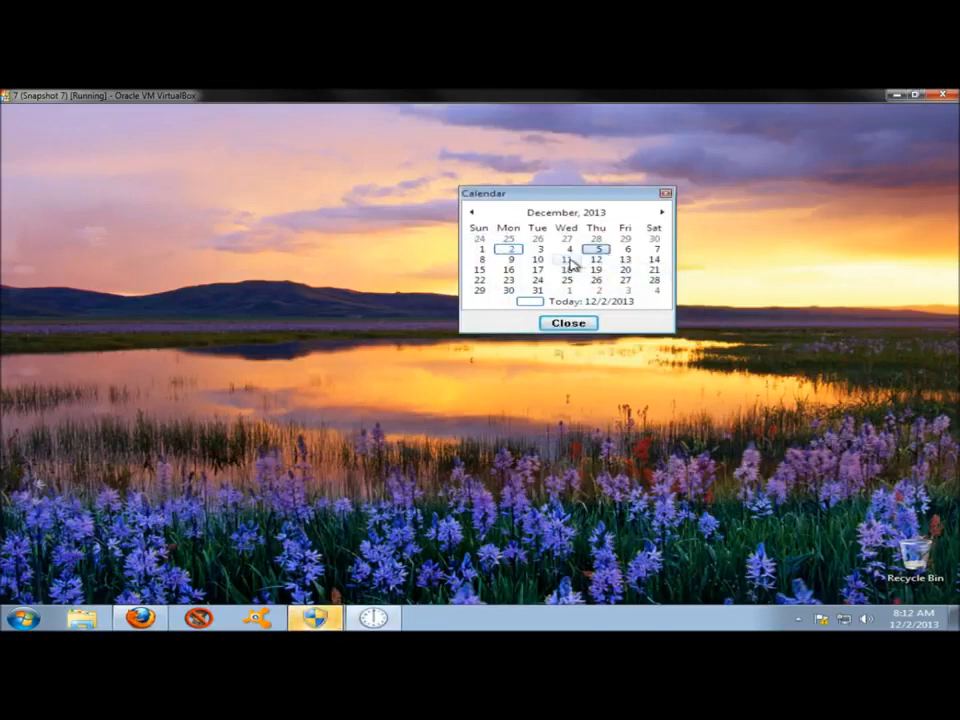
Select December 11, 2013 in the calendar and close the calendar.
click(568, 260)
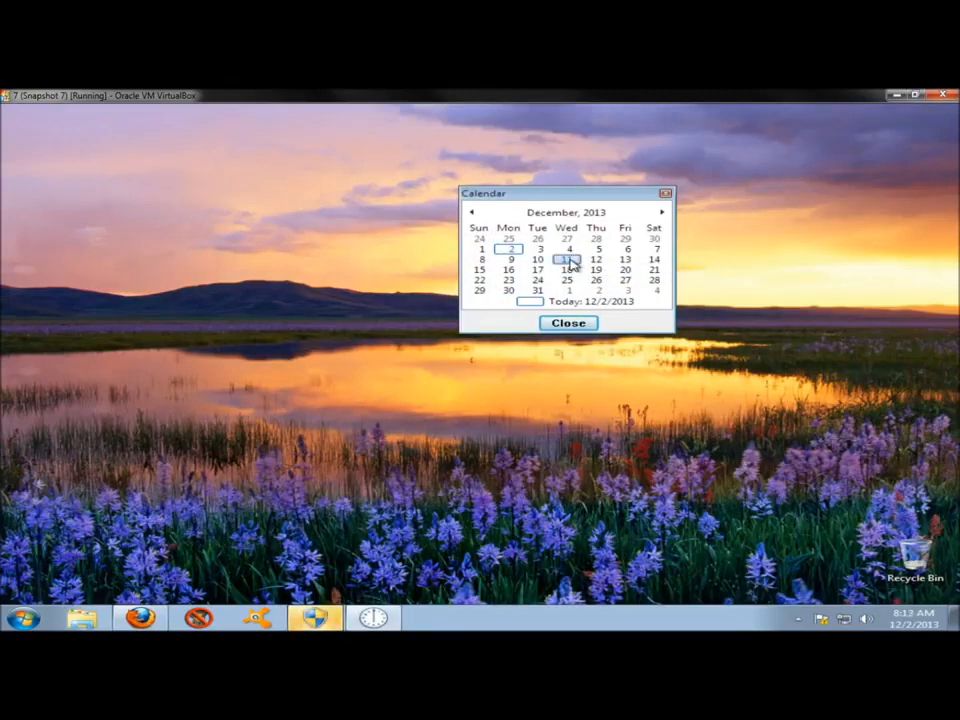
click(568, 323)
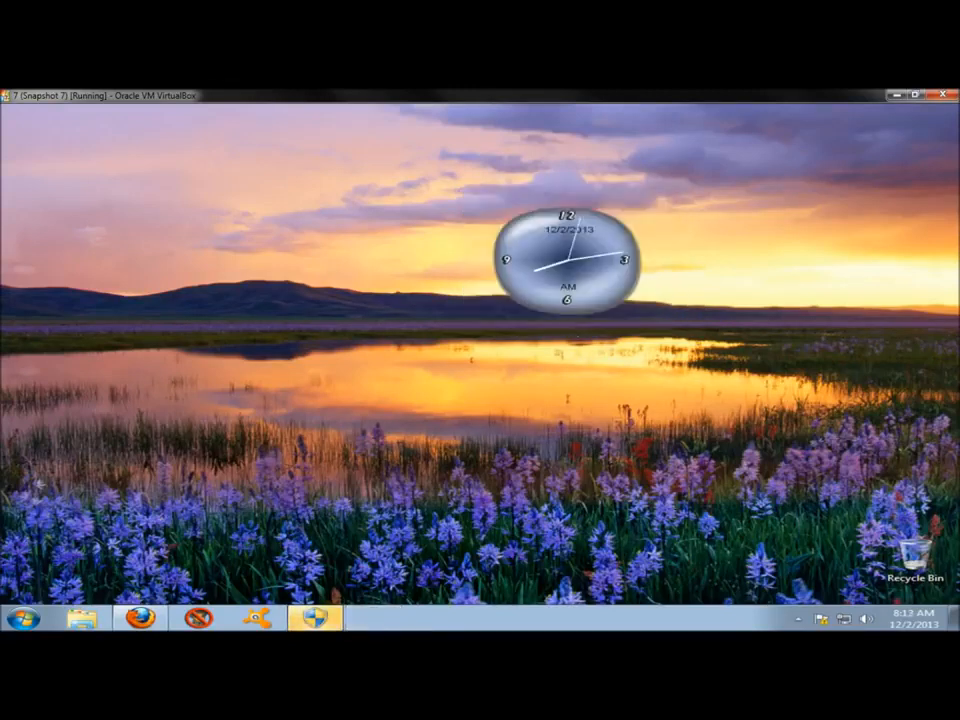
Move the clock to the desktop's upper-right area and make it unmovable there.
right_click(556, 250)
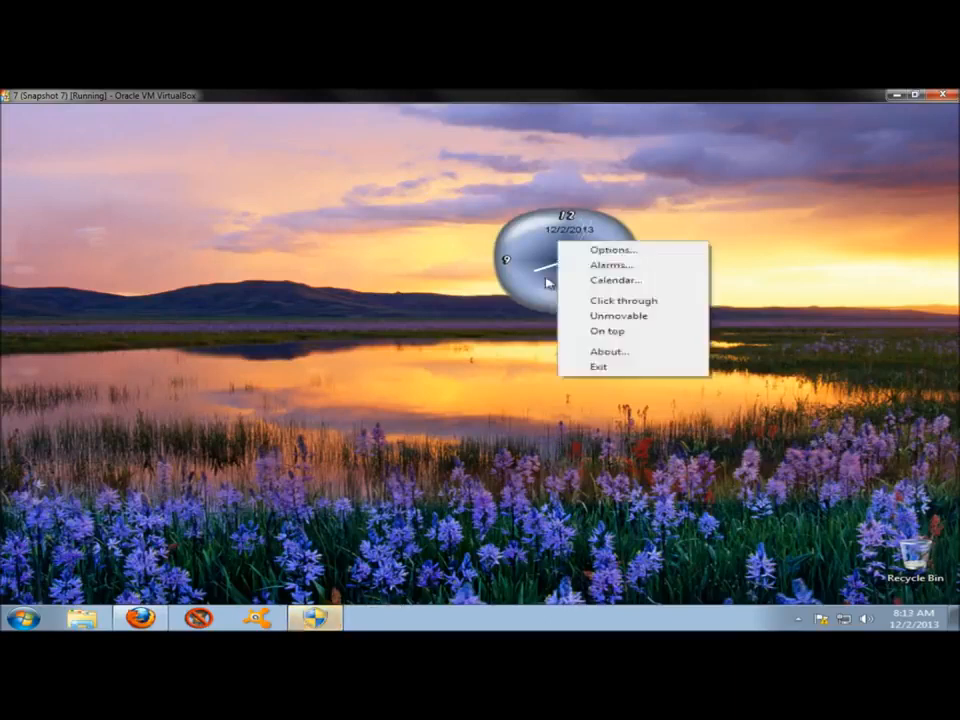
click(633, 316)
drag(537, 285, 765, 216)
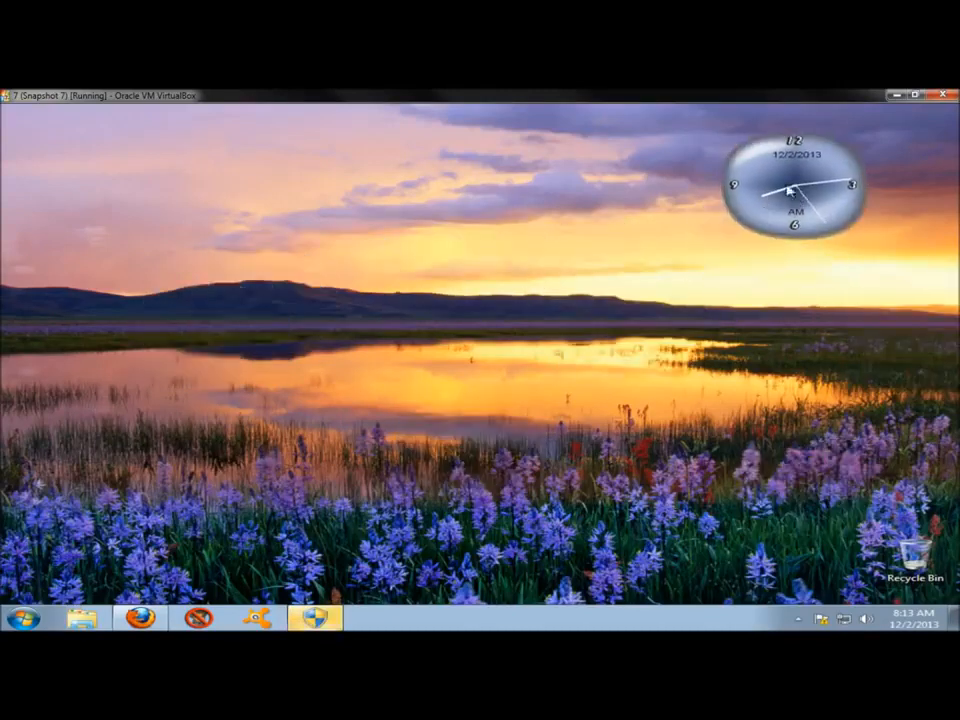
right_click(788, 169)
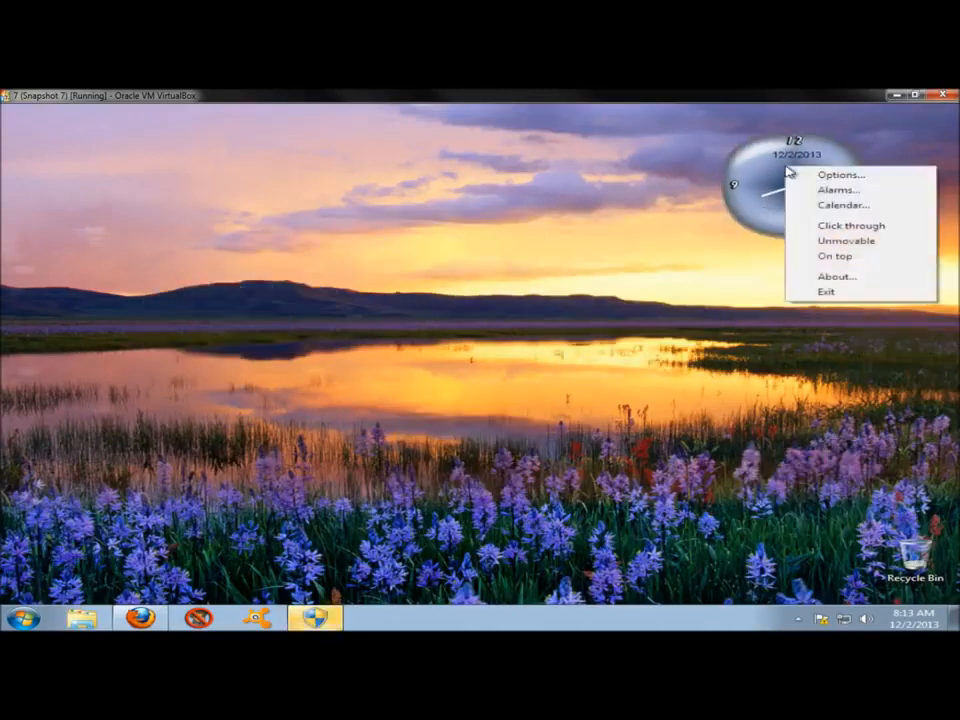
click(862, 243)
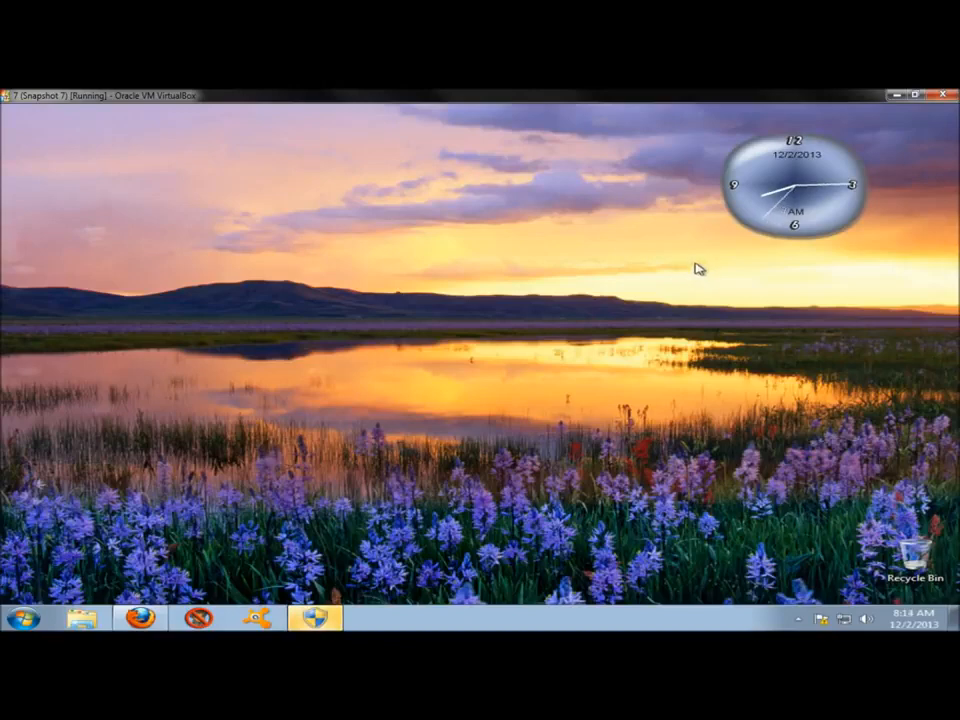
Minimise the virtual machine window and reposition the large clock near the centre of the host desktop.
click(892, 95)
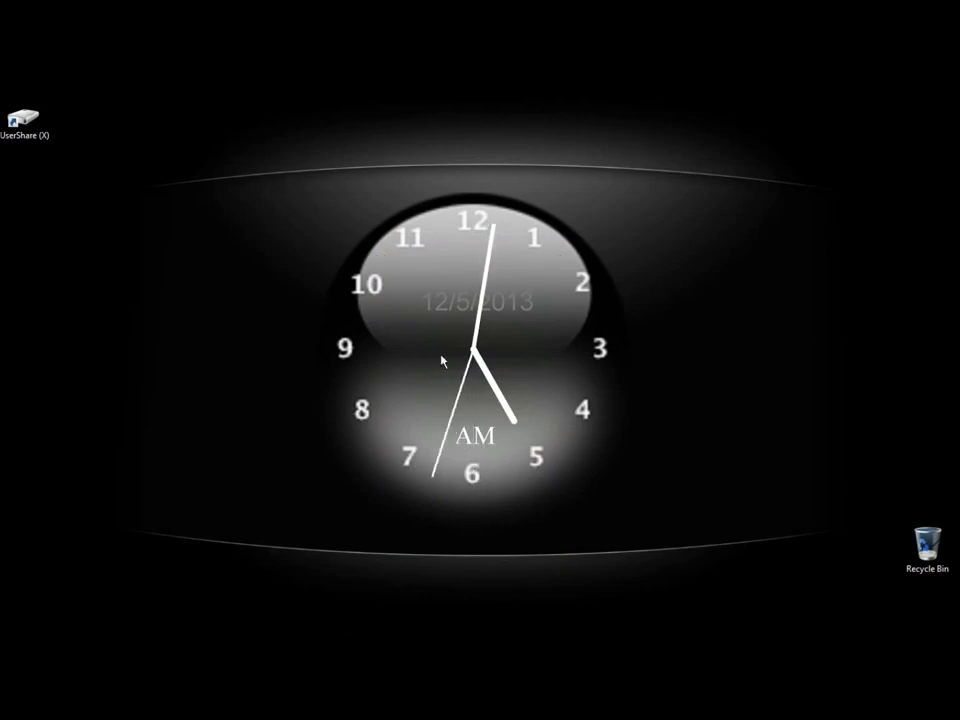
drag(441, 332, 600, 387)
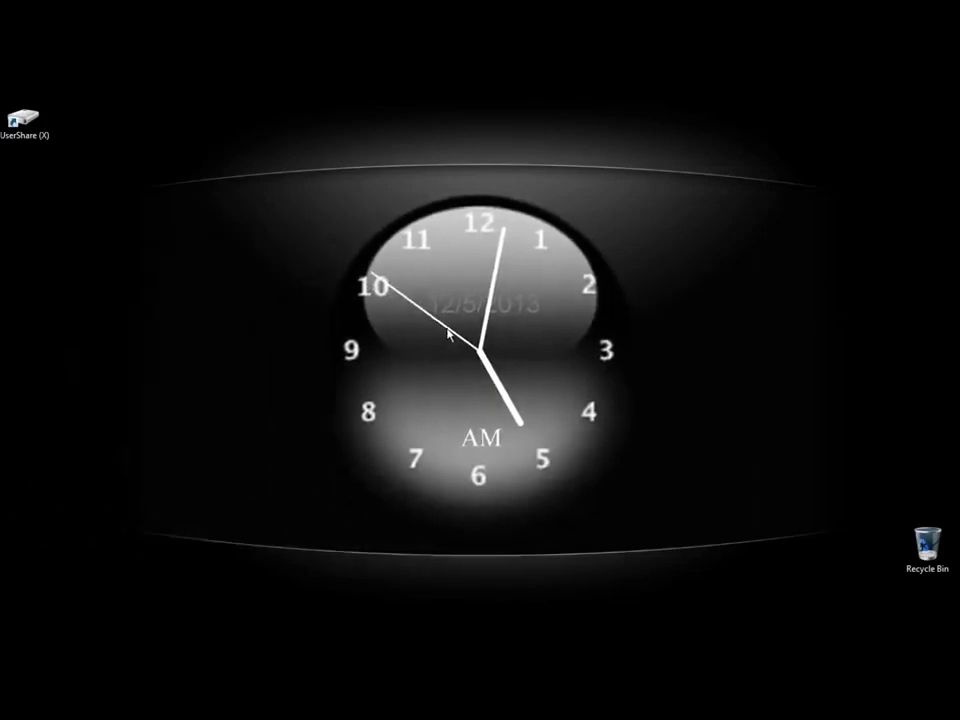
right_click(454, 277)
click(500, 348)
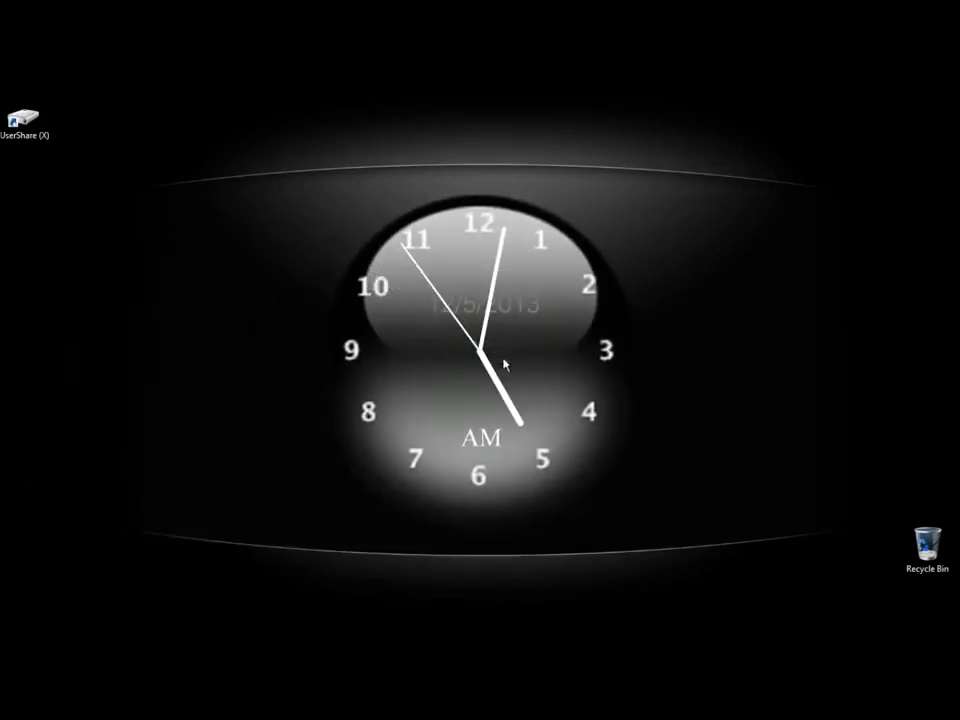